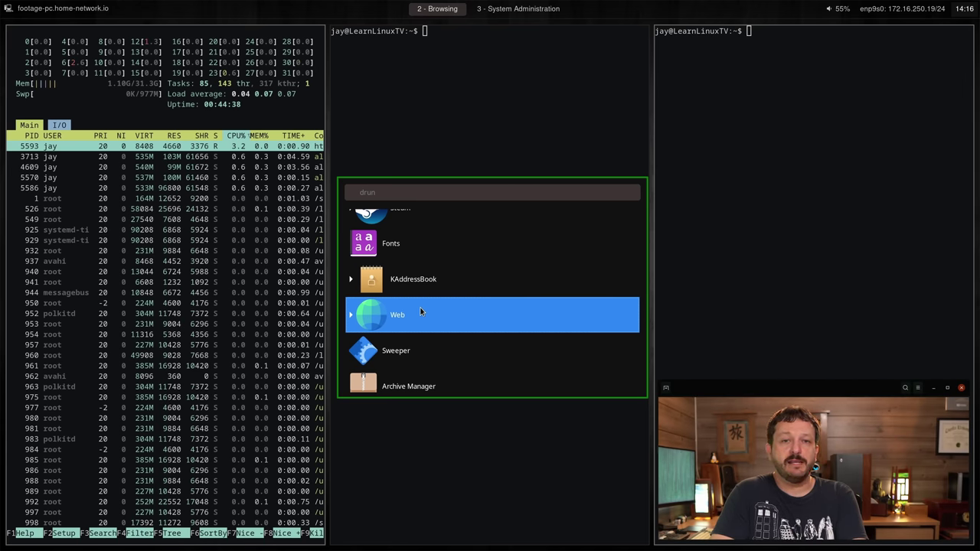
- Launch the Web browser from the application launcher
key("Return")
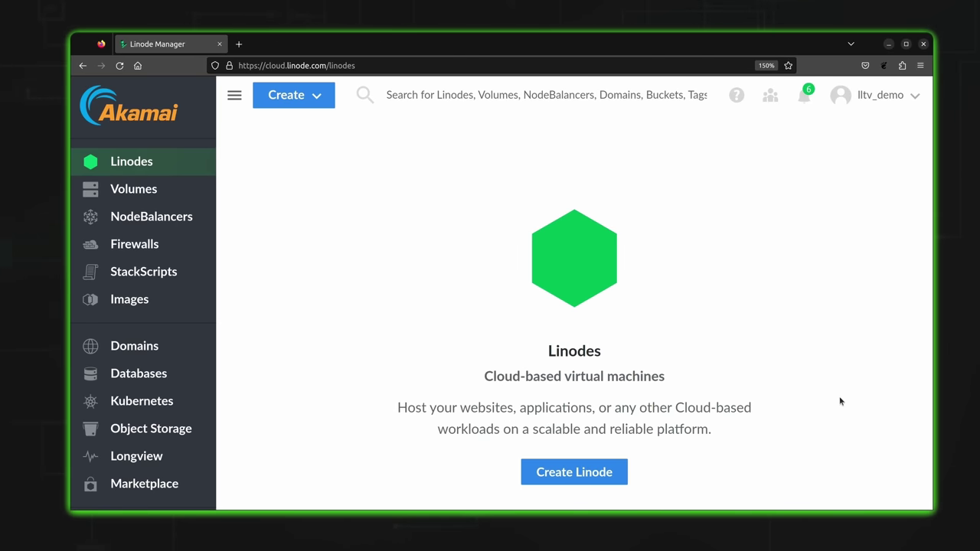
- Start creating a new Linode and browse the distribution images available for it
left_click(607, 474)
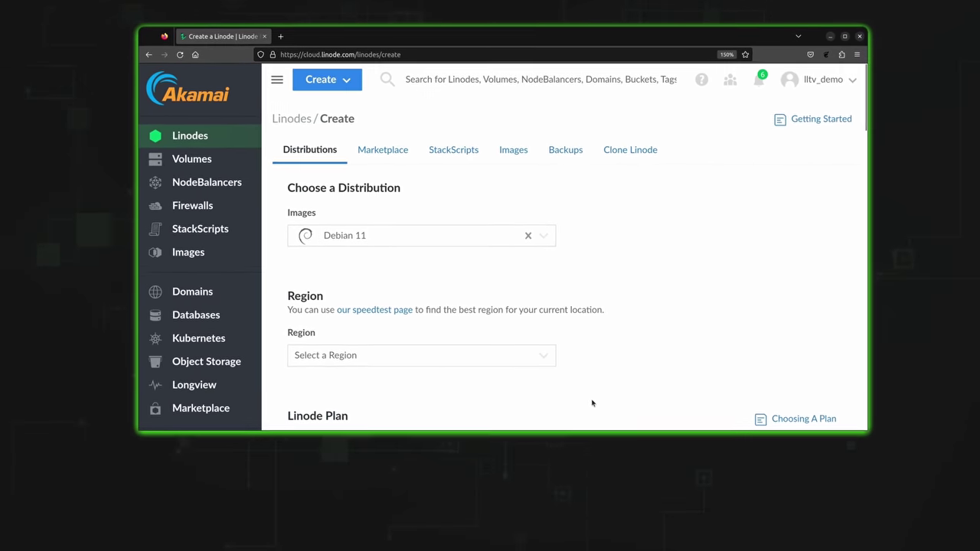
scroll(841, 138, "down", 3)
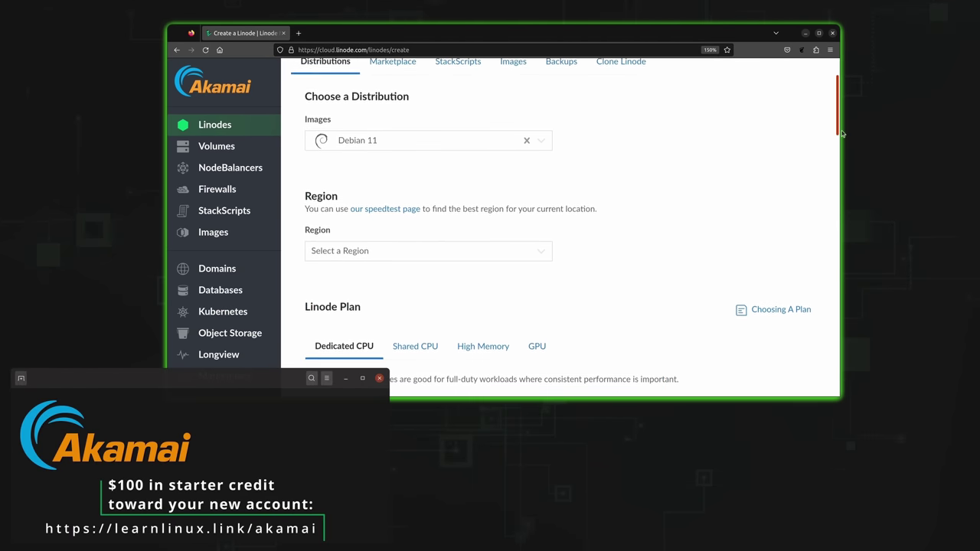
left_click(542, 117)
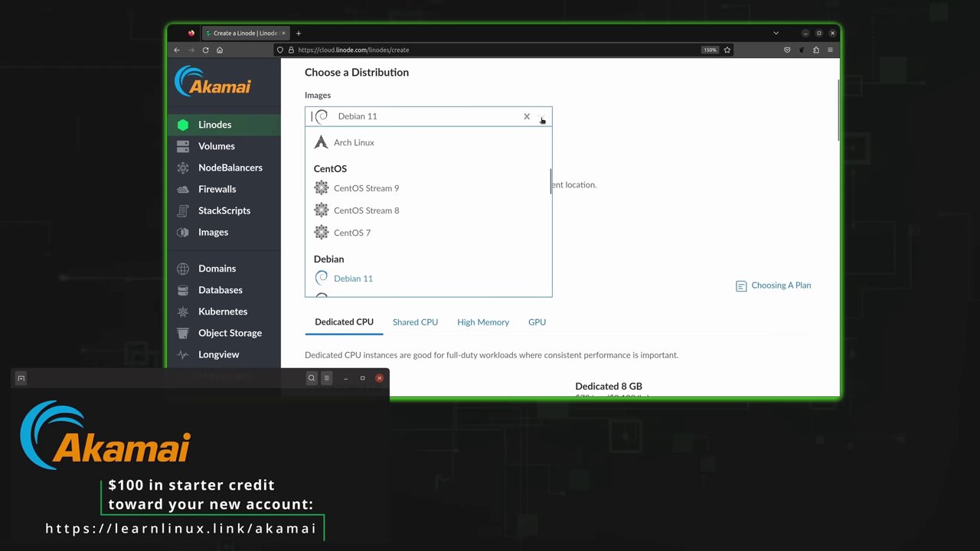
scroll(549, 147, "up", 5)
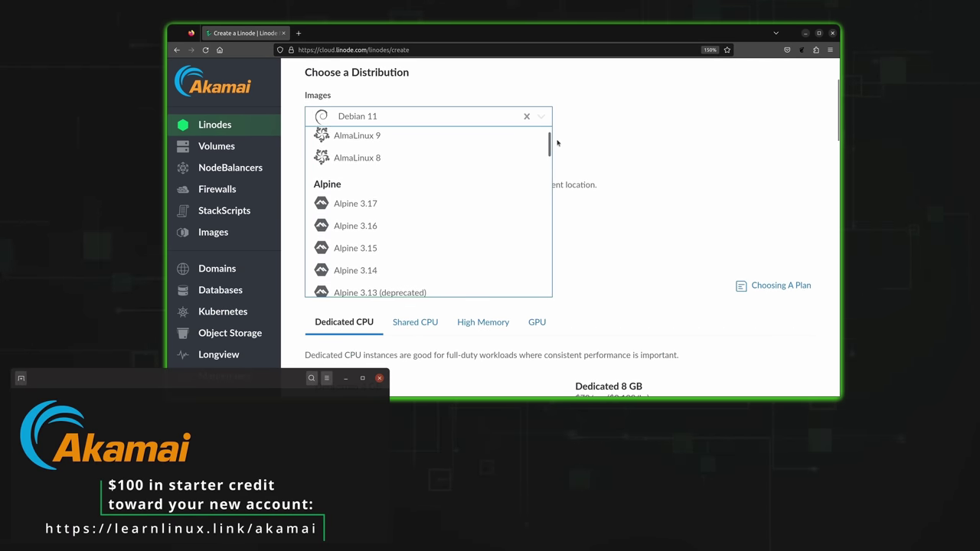
left_click_drag(559, 132, 565, 281)
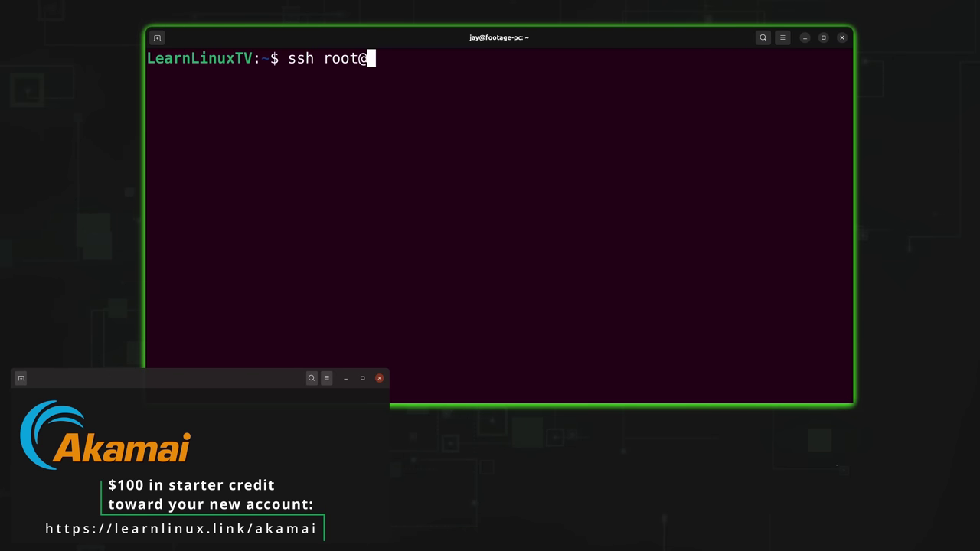
- Connect over SSH as root to 104.200.28.187 and accept the host key with yes
type("root@")
type("104.200.28.187")
key("End")
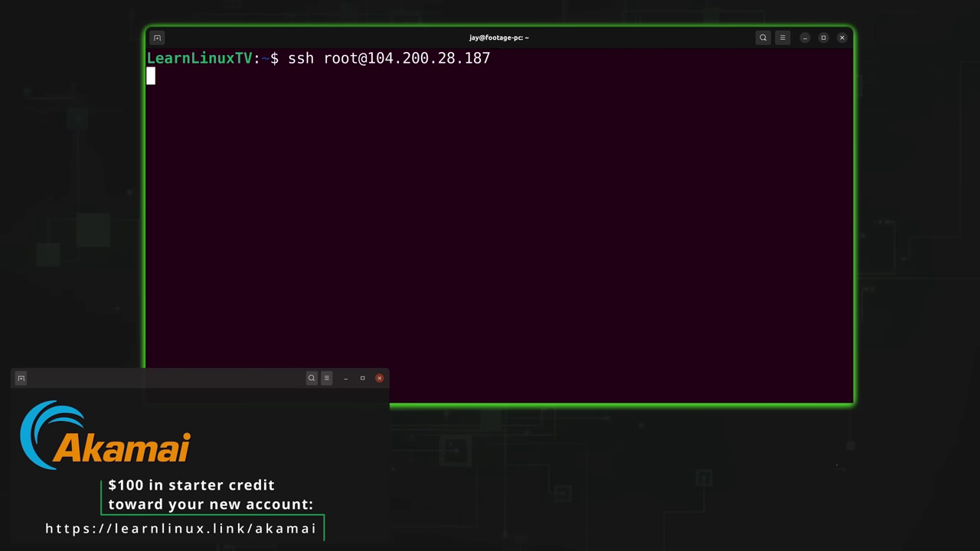
type("yes")
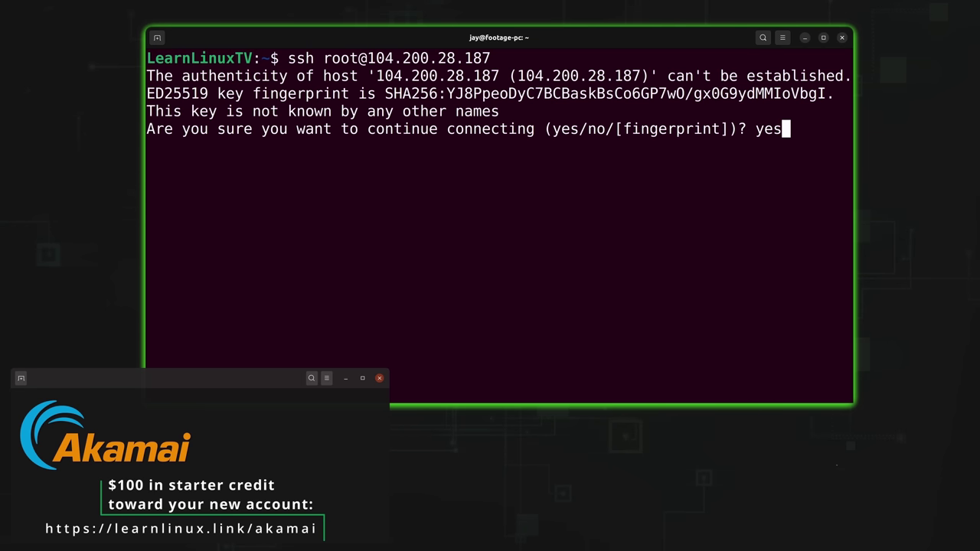
key("Return")
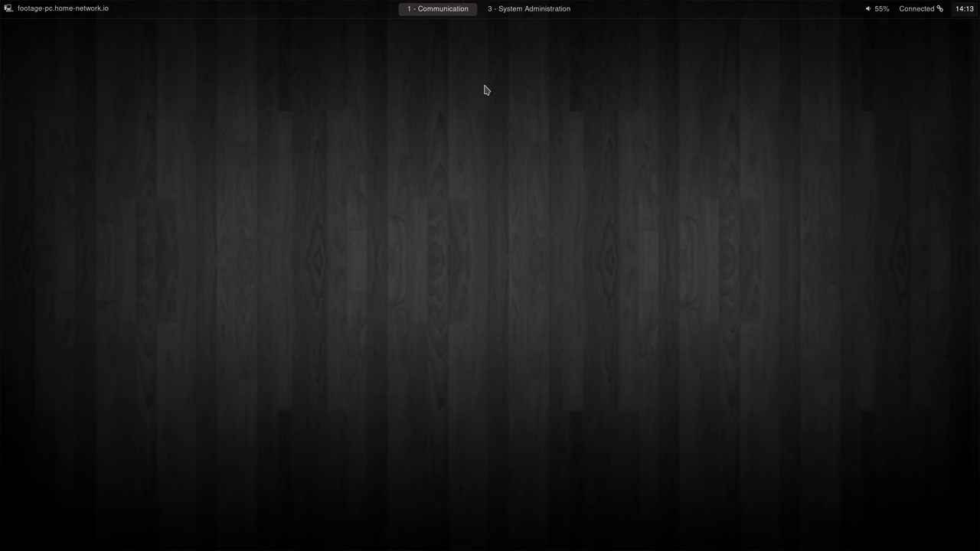
- Switch through workspaces 3, 1, 3 and 4, ending on workspace 2 - Browsing
left_click(537, 12)
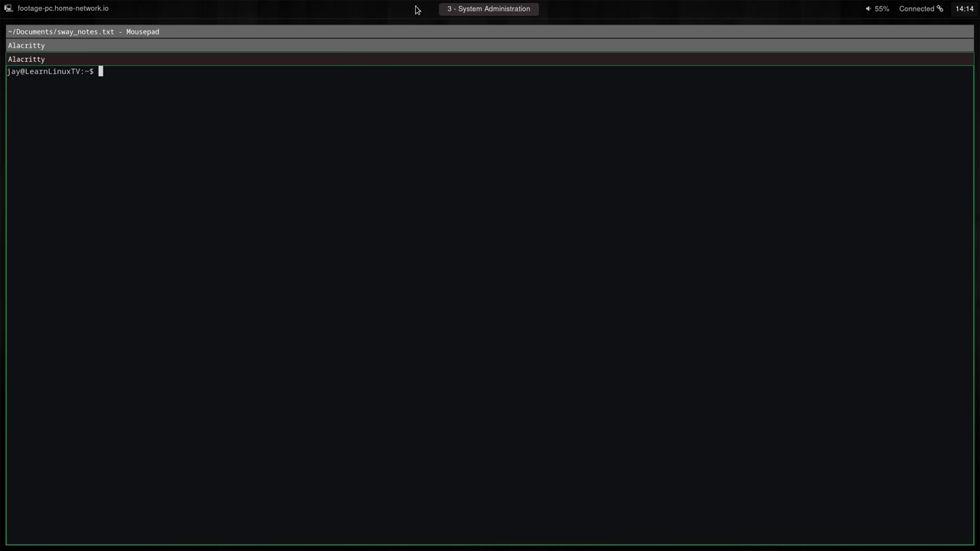
key("super+1")
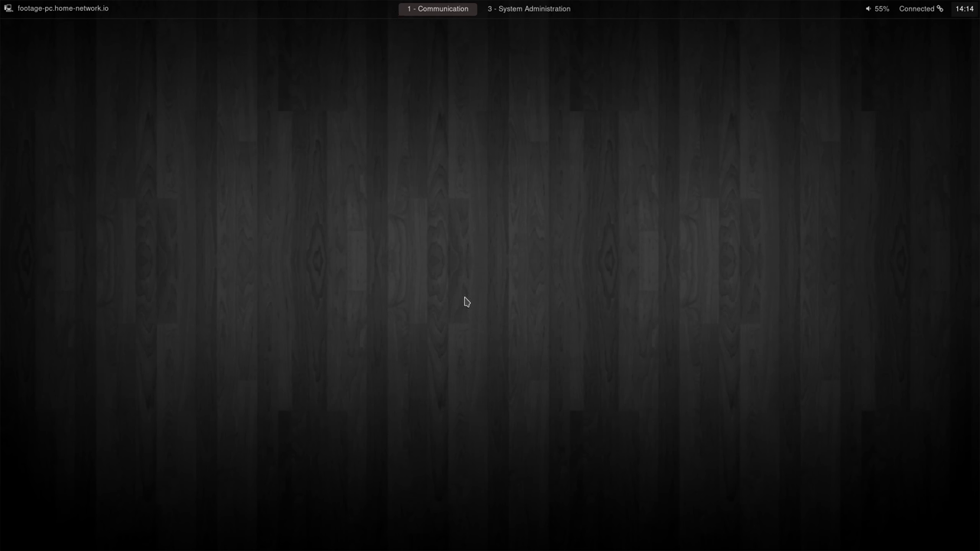
key("super+3")
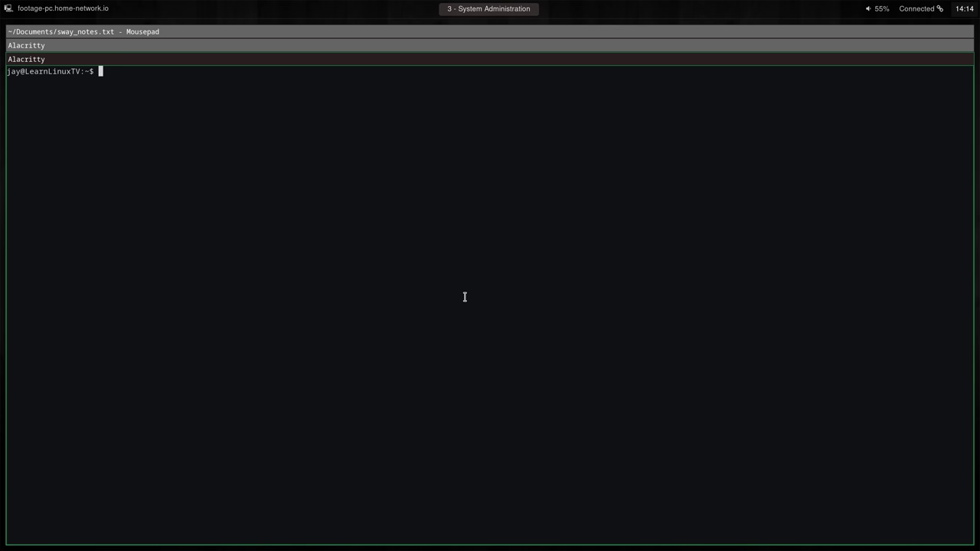
key("super+4")
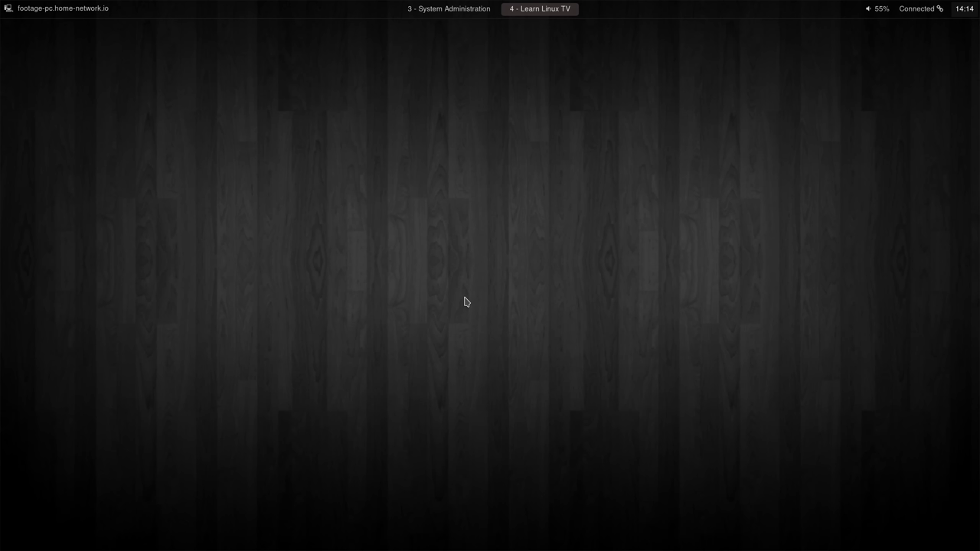
key("super+2")
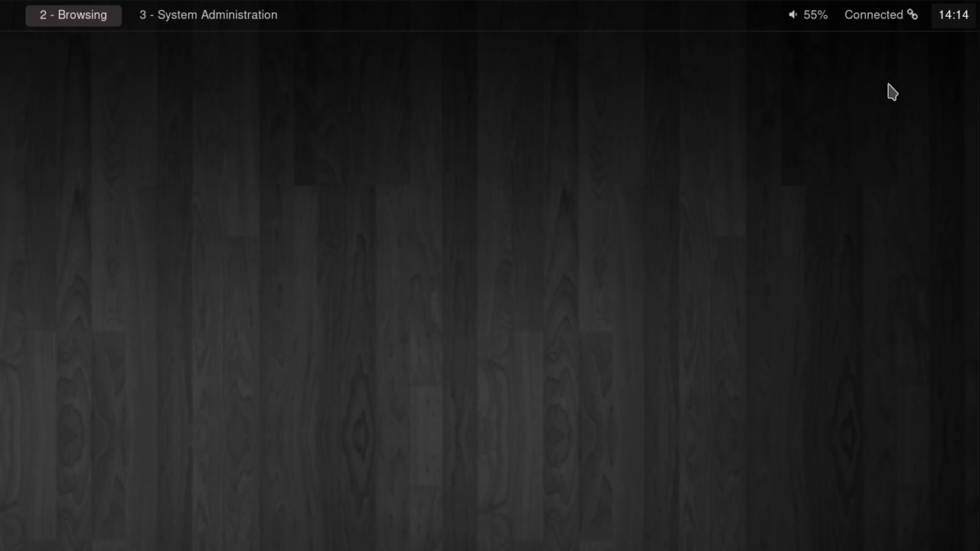
- Toggle the status bar's network indicator to show the interface name and IP address
left_click(879, 15)
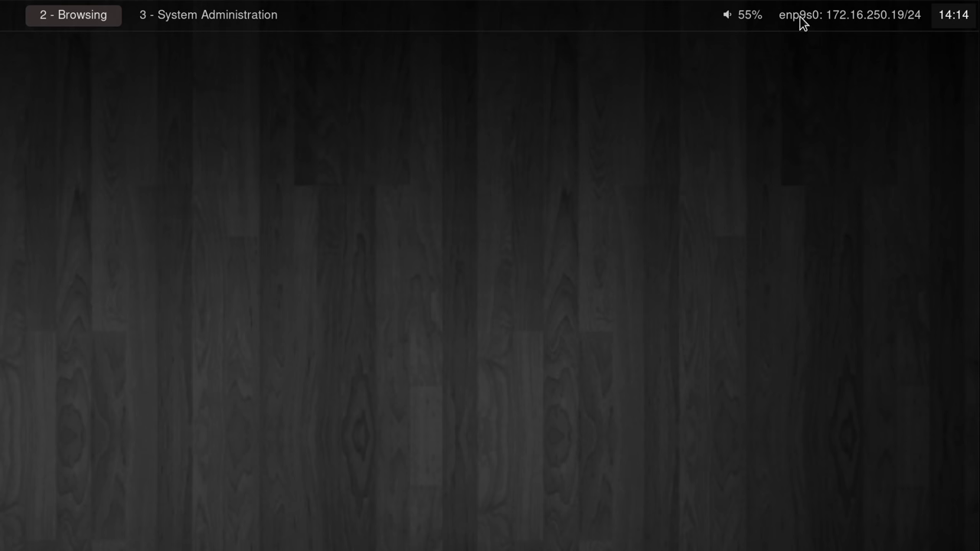
mouse_move(806, 32)
left_click(956, 22)
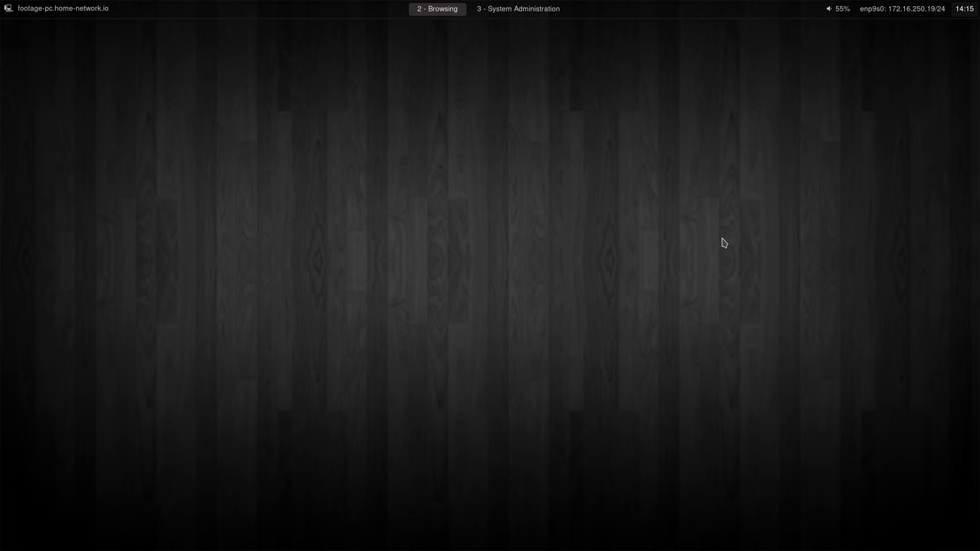
- Open three tiled terminals side by side on the Browsing workspace and run htop in the newest one
key("super+Return")
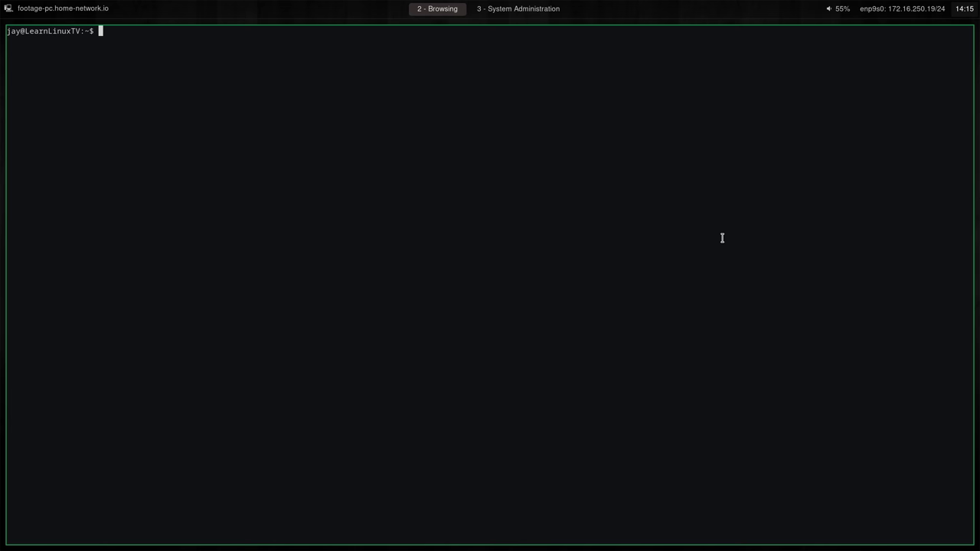
key("super+Return")
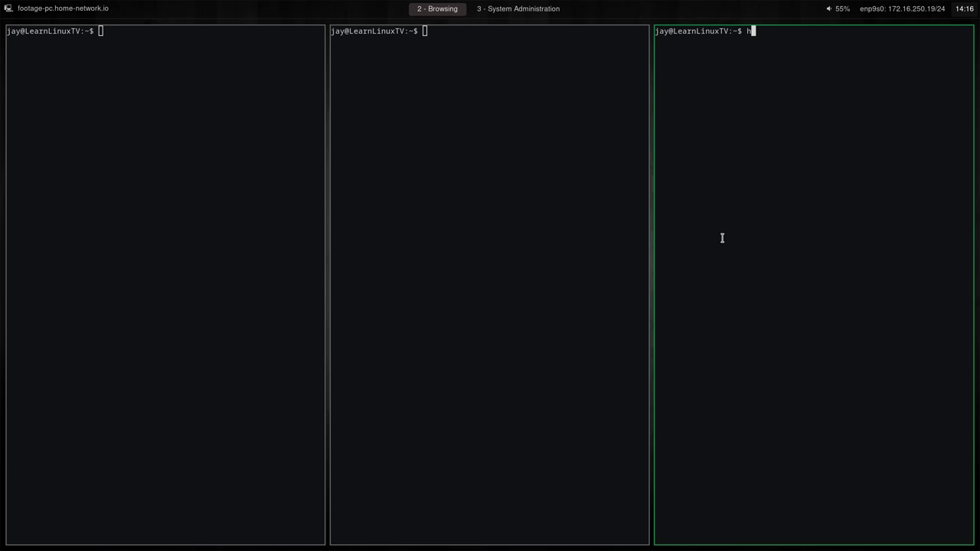
key("Return")
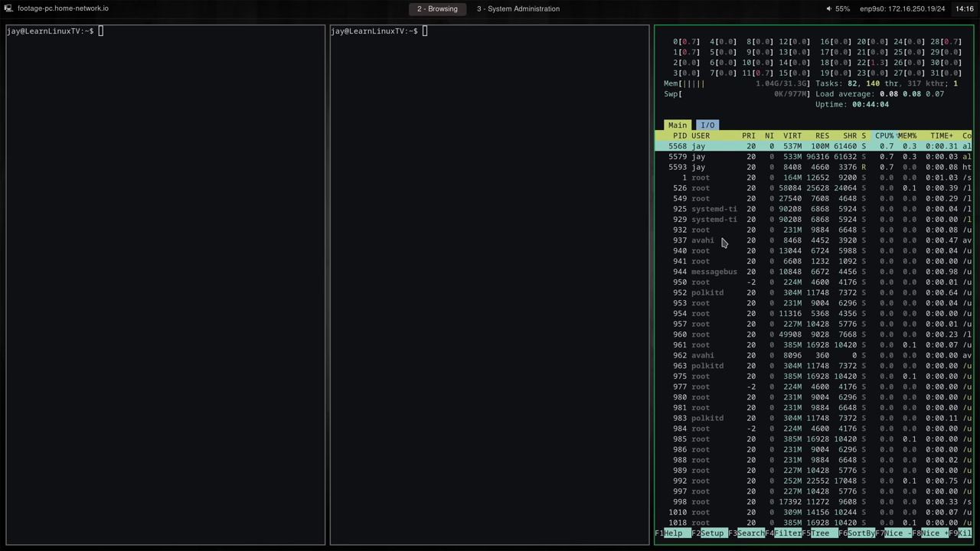
- Move the htop window back and forth across the tiled columns, ending in the leftmost column
key("super+shift+Left")
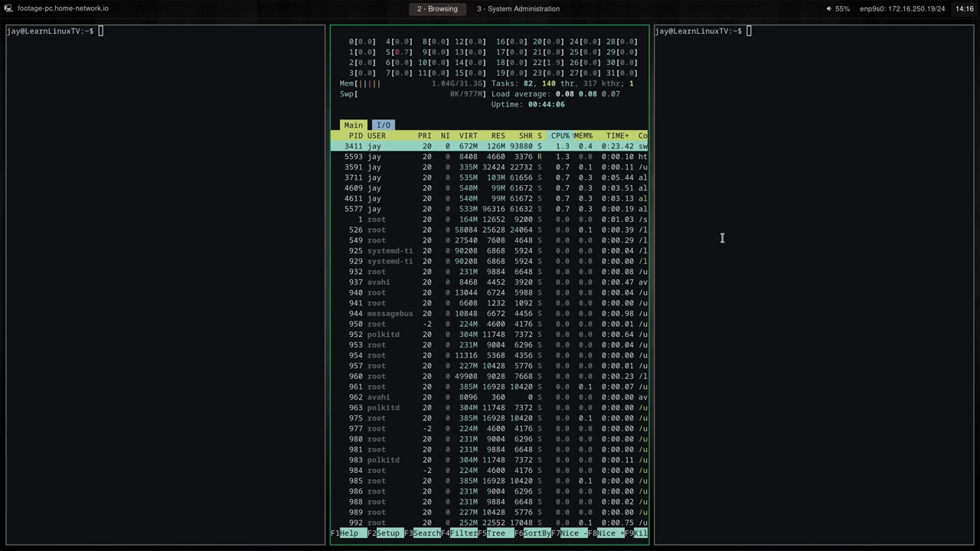
key("super+shift+Left")
key("super+shift+Right")
key("super+shift+Left")
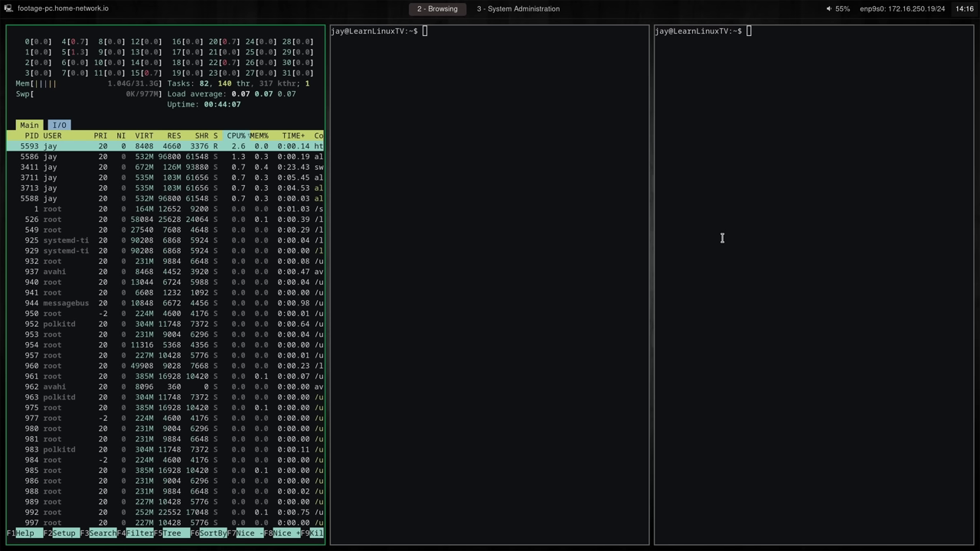
key("super+shift+Right")
key("super+shift+Right")
key("super+shift+Left")
key("super+shift+Left")
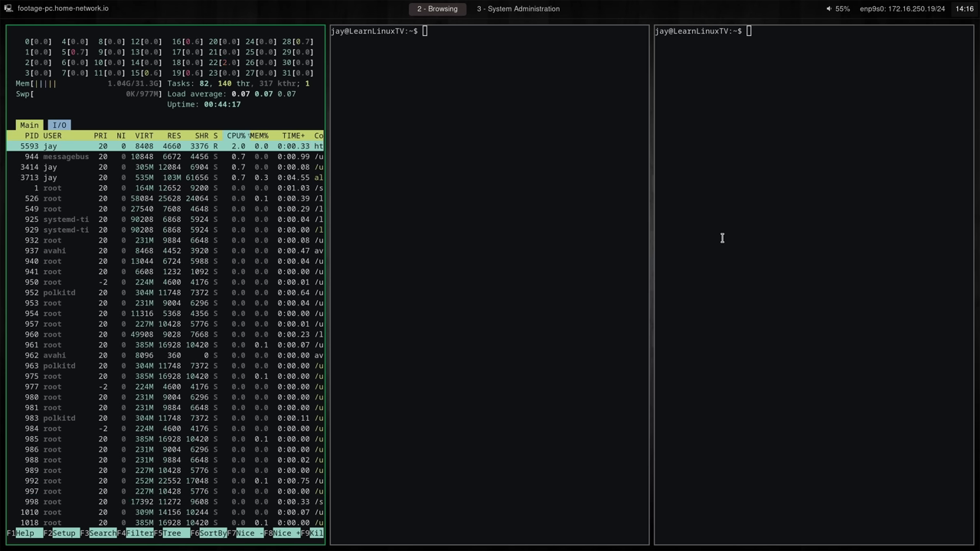
- Find Web in the application launcher and open it alongside the tiled terminals
key("super+d")
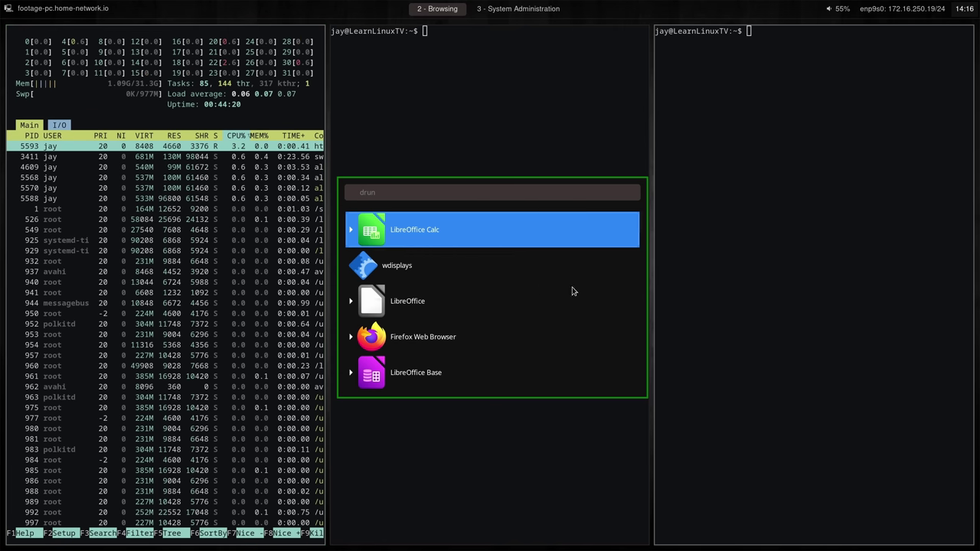
scroll(544, 302, "down", 5)
scroll(539, 305, "down", 6)
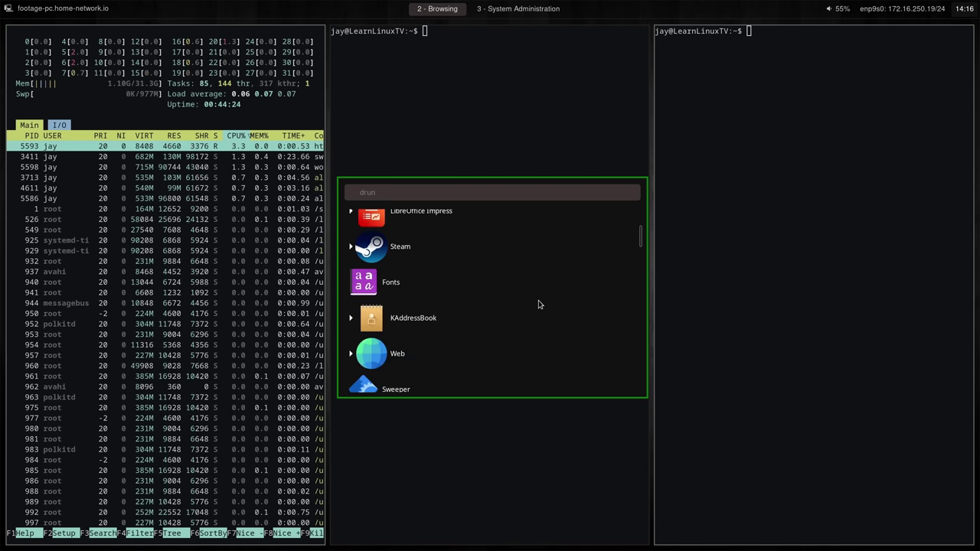
scroll(538, 304, "down", 2)
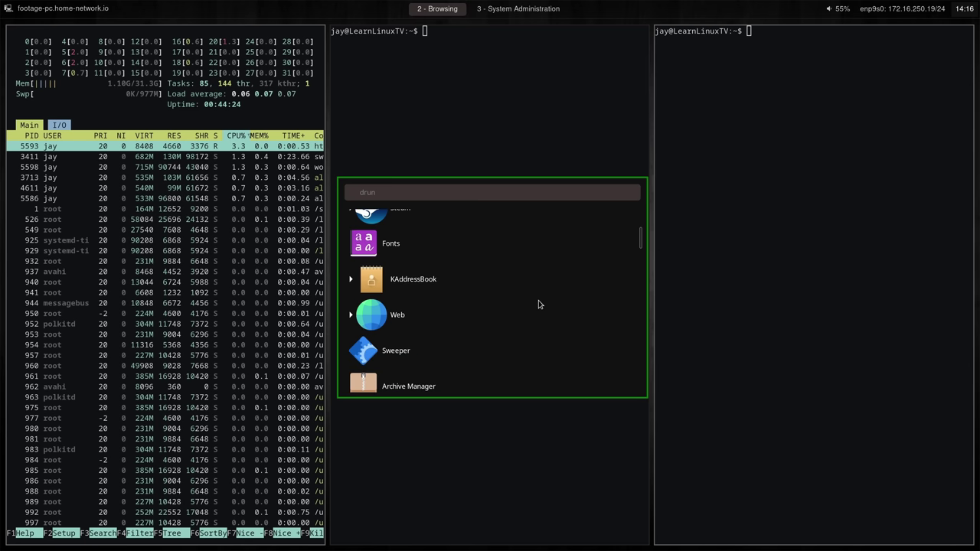
left_click(420, 312)
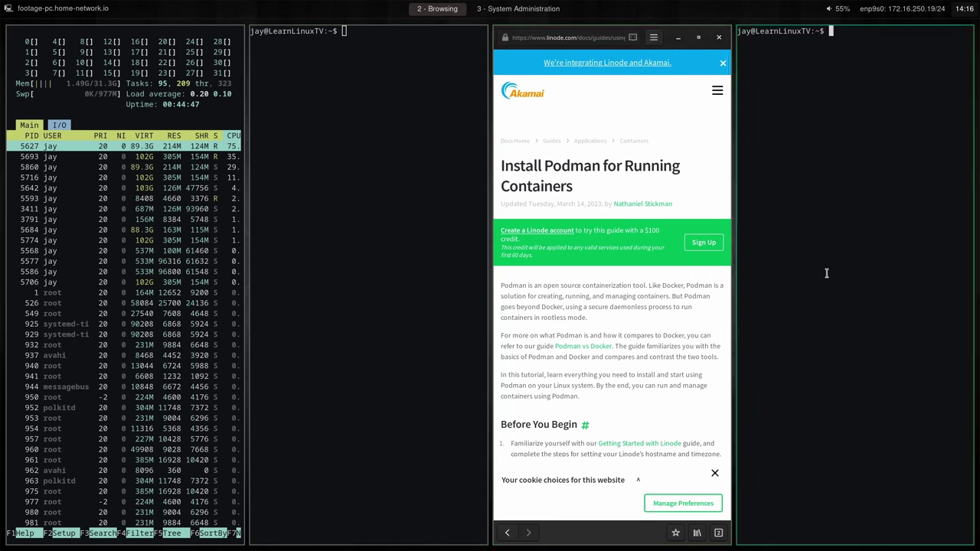
- Close the two idle terminals and adjust the split between htop and the browser, leaving the browser slightly wider
key("super+shift+q")
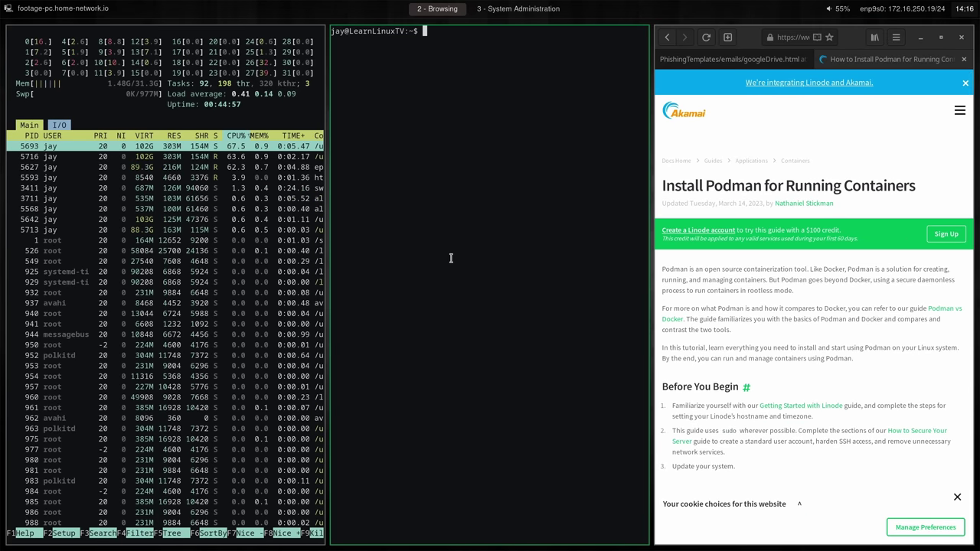
key("super+shift+q")
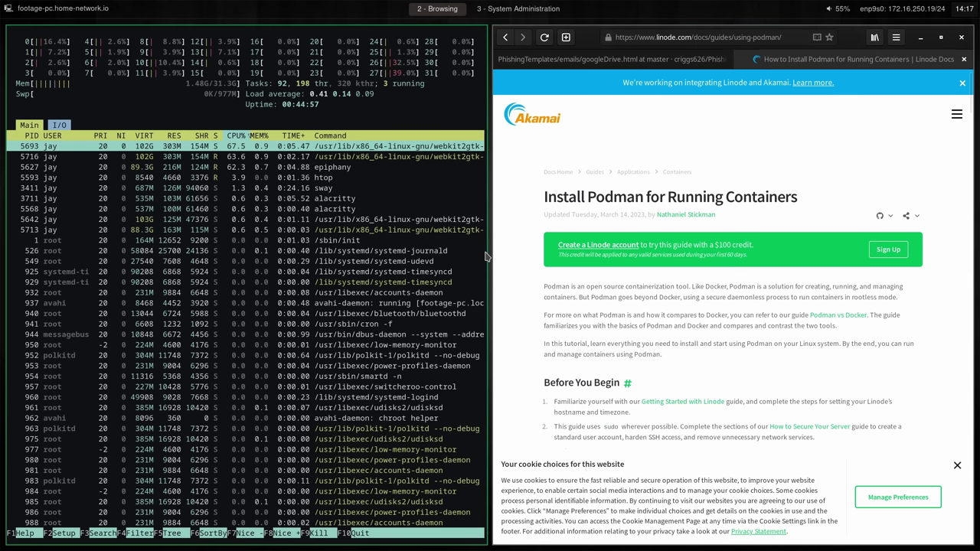
left_click_drag(486, 256, 451, 277)
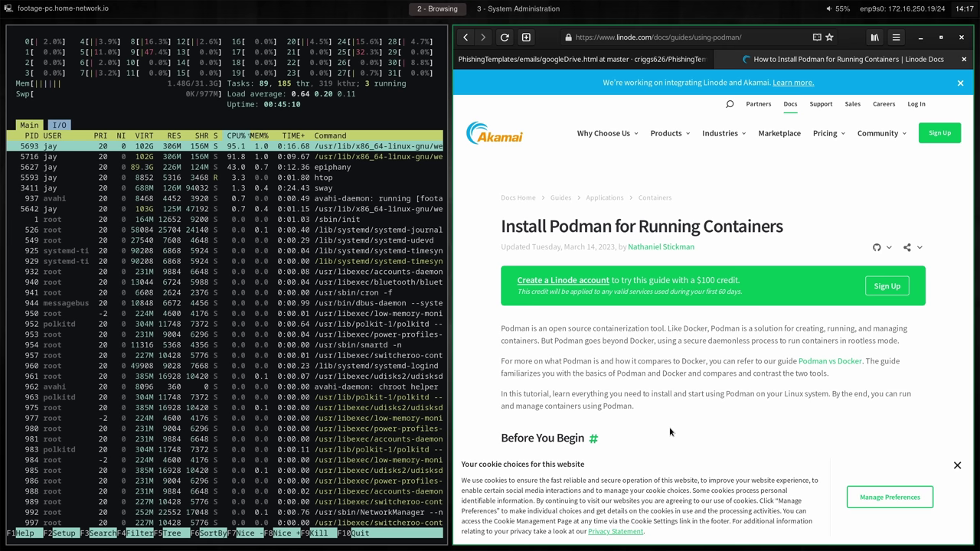
key("Left")
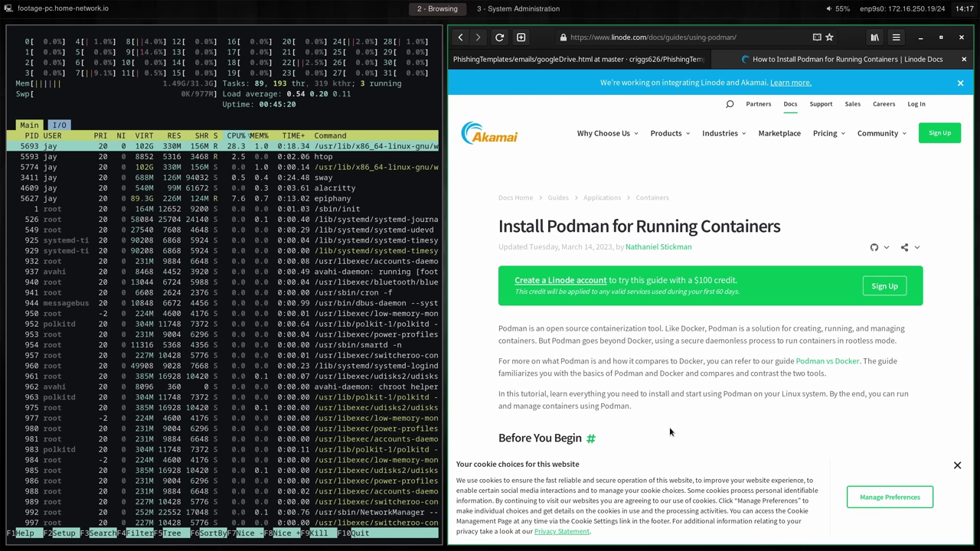
key("Right")
key("Right")
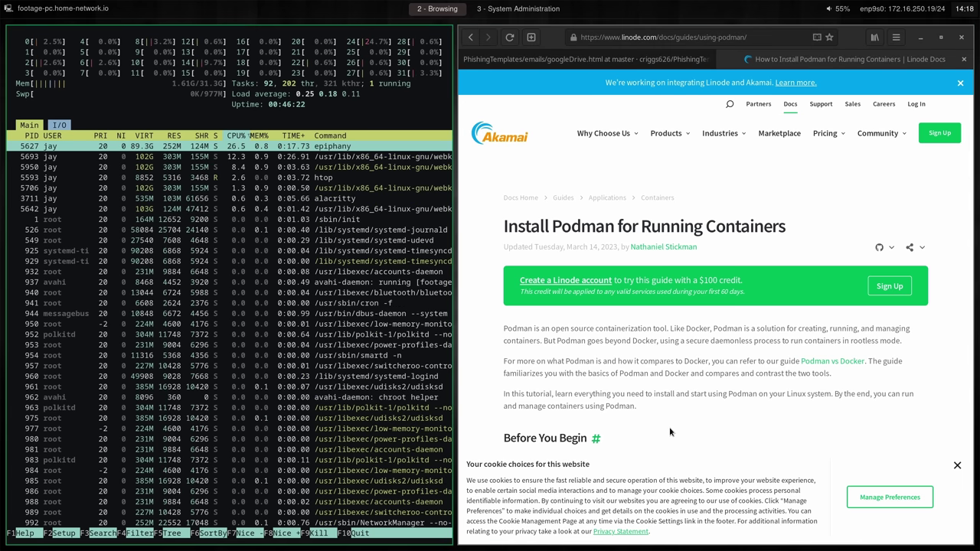
- Bring up the logout confirmation and dismiss it without logging out
key("super+shift+e")
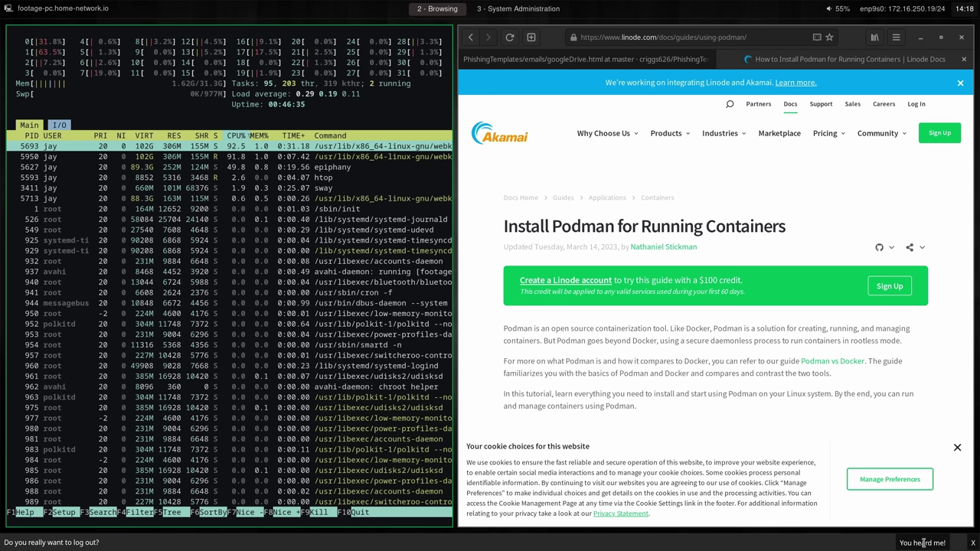
left_click(974, 542)
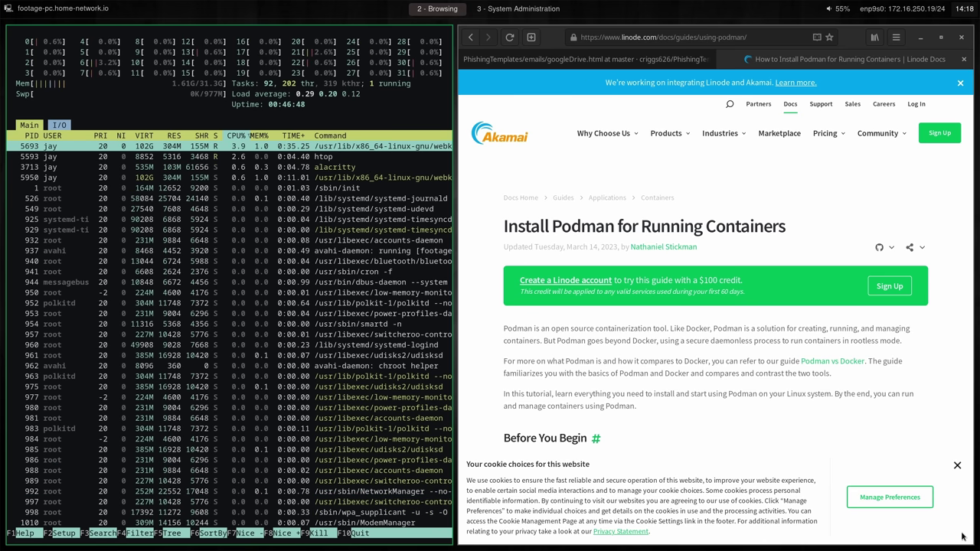
- Close the browser window and quit htop to return to the shell prompt
left_click(963, 41)
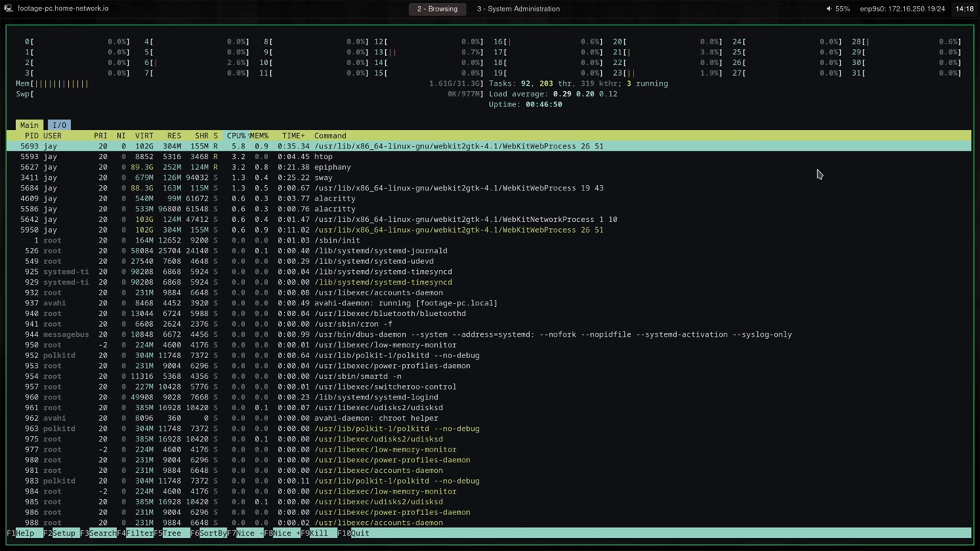
left_click(776, 228)
left_click(355, 531)
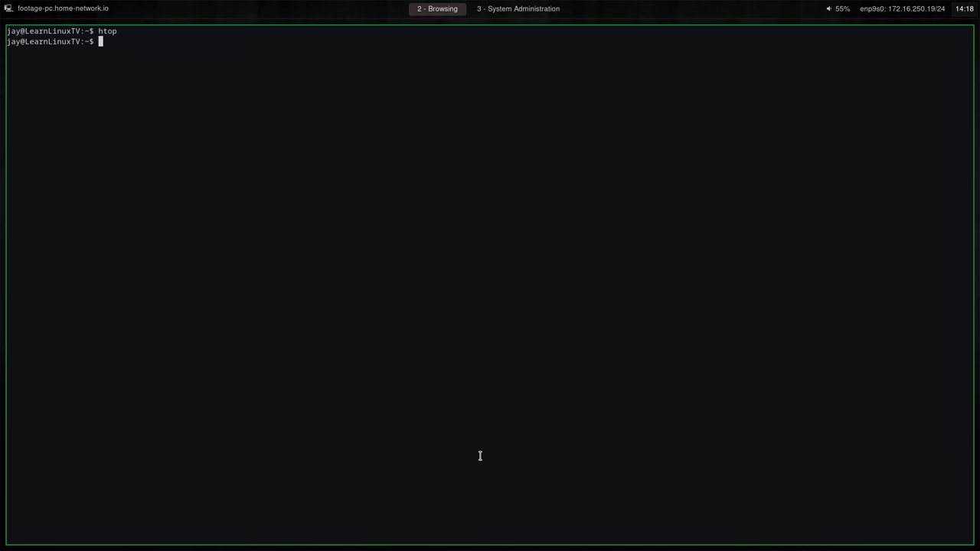
- Install alacritty, light, sway, swaybg, swayidle, swayimg, swaylock, waybar, wofi and fonts-font-awesome with apt
key("ctrl+l")
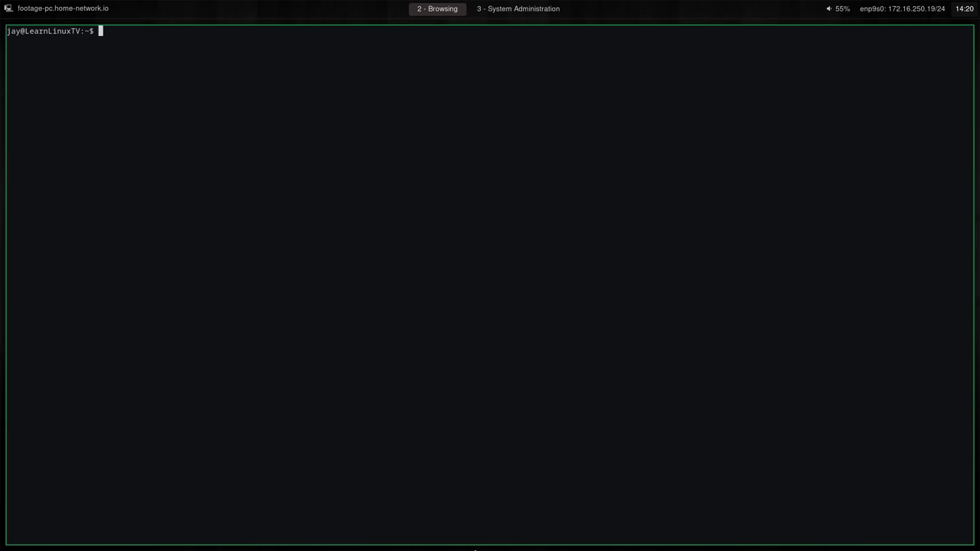
type("sudo apt install alacritty light sway swaybg swayidle swayimg swaylock waybar wofi fonts-font-awesome")
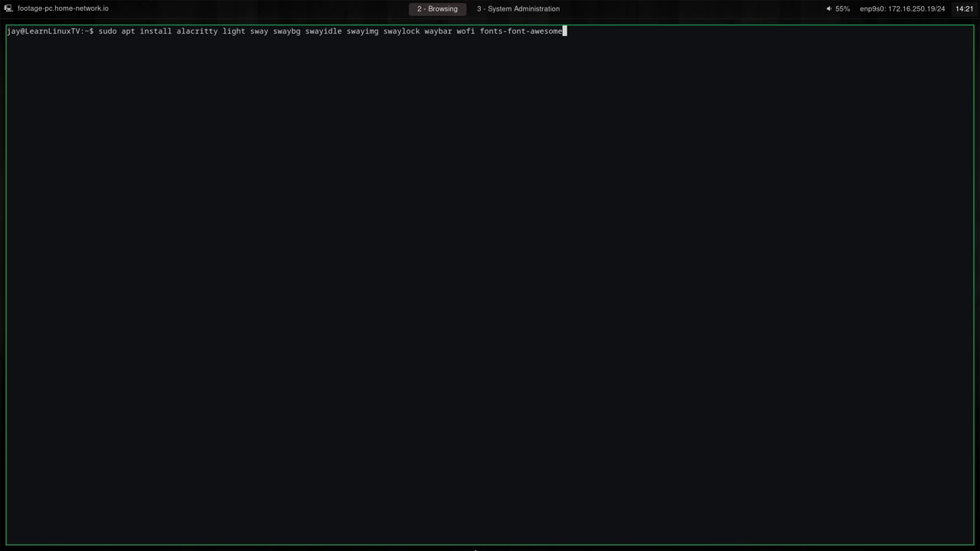
key("Return")
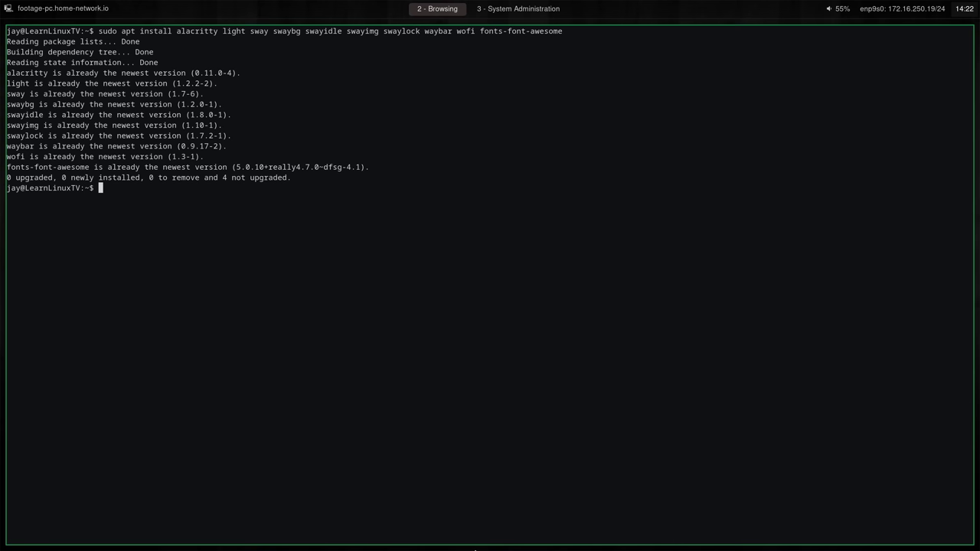
- Create the directories ~/.config/sway, ~/.config/waybar and ~/.config/wofi with mkdir -p from a cleared terminal
key("ctrl+l")
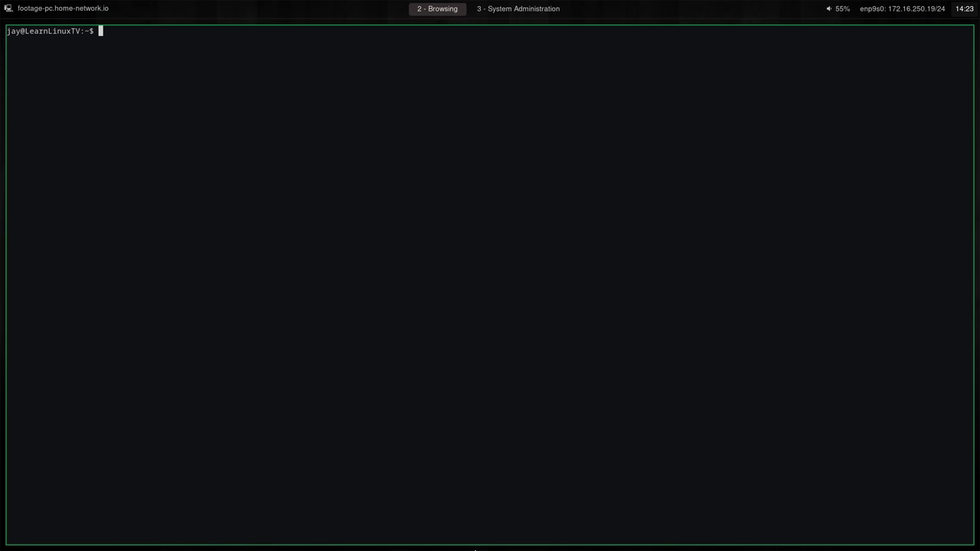
type("mkdir ")
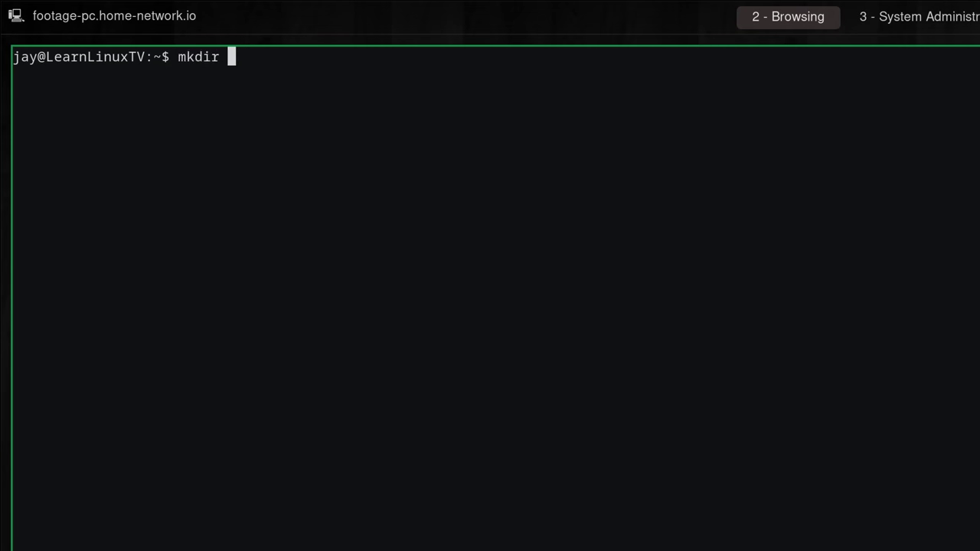
type("-p ~/.con")
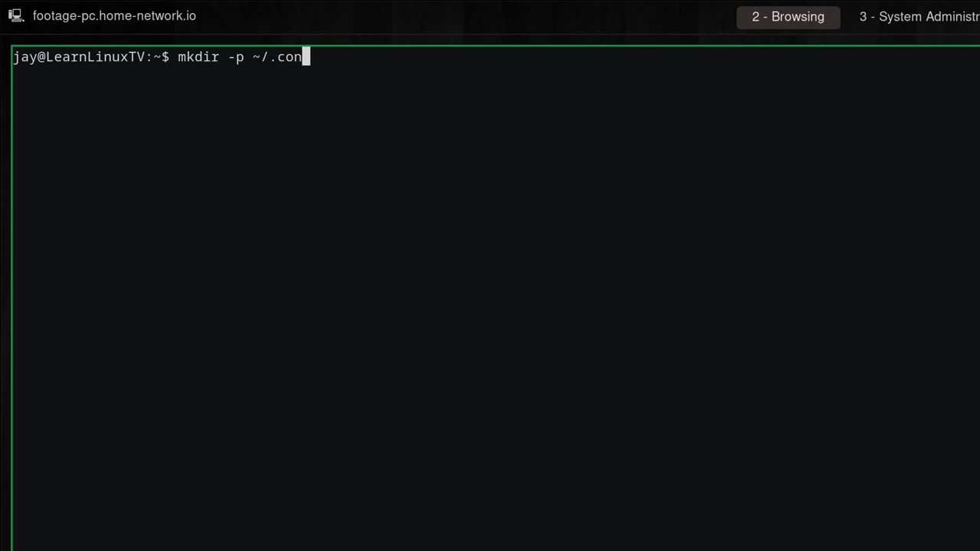
type("fig/sway ")
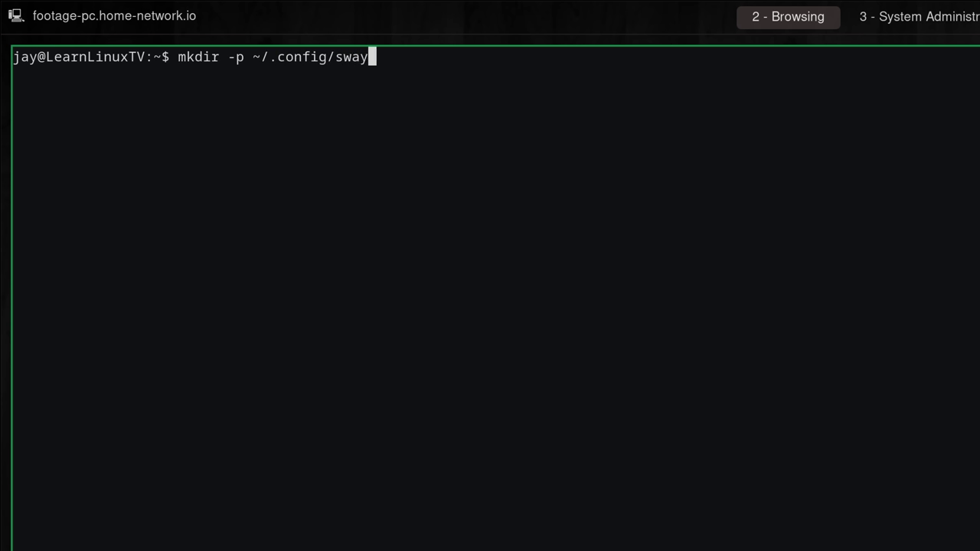
type("~/.config/way")
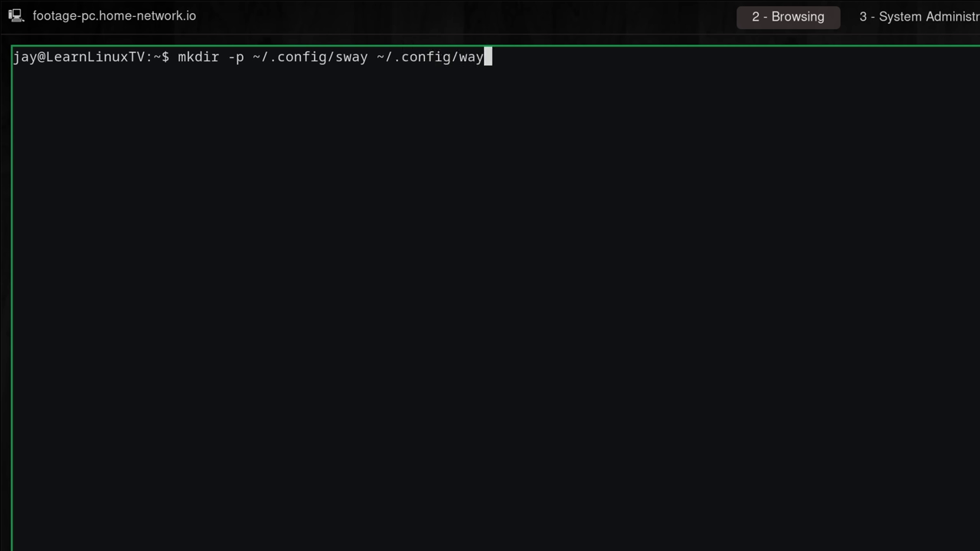
type("bar ~/.config/wofi")
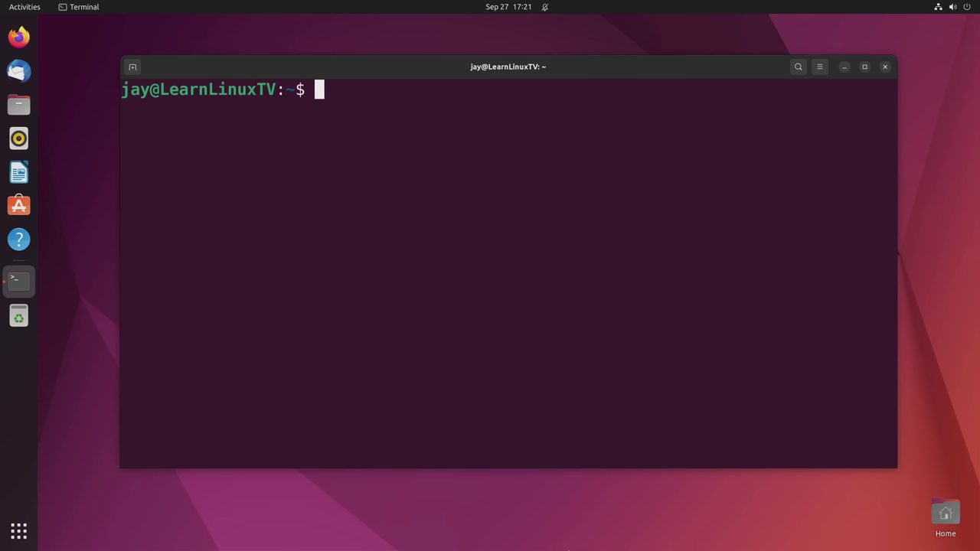
- In the Ubuntu desktop's terminal, install the mainline package with apt and accept its additional packages
type("sudo apt install m")
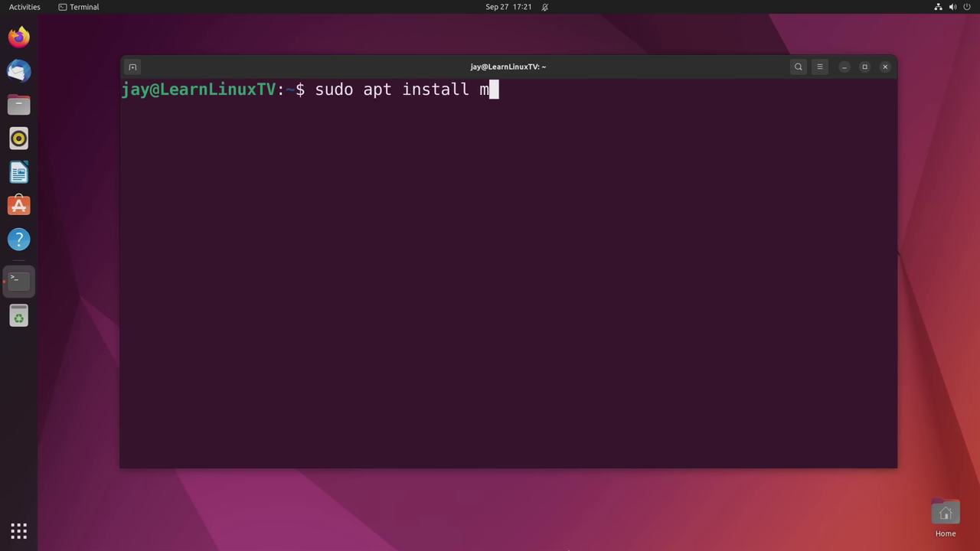
type("ainline")
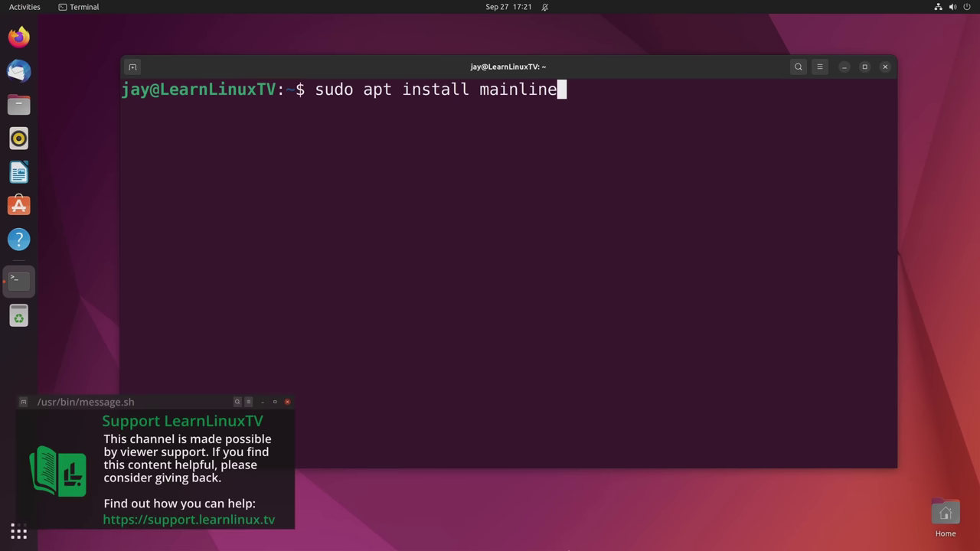
key("Return")
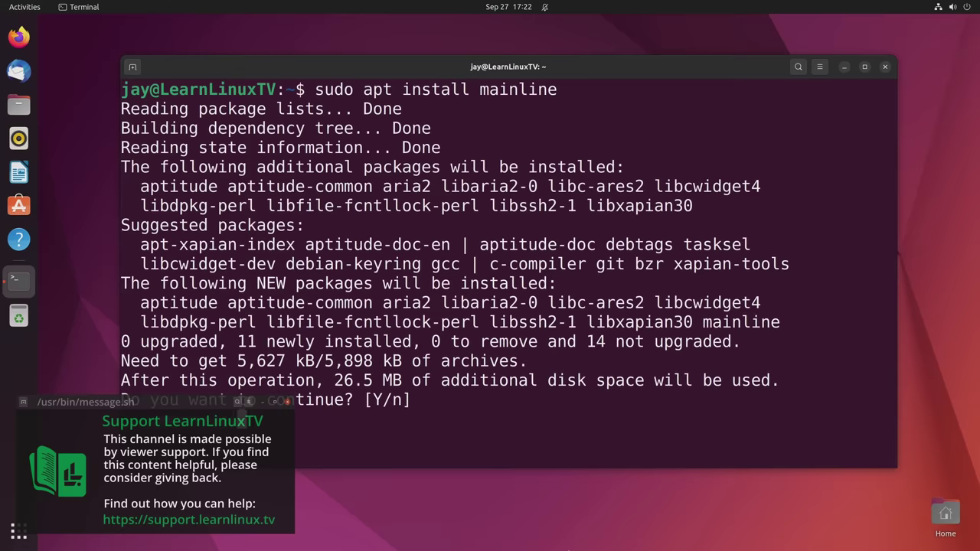
key("Return")
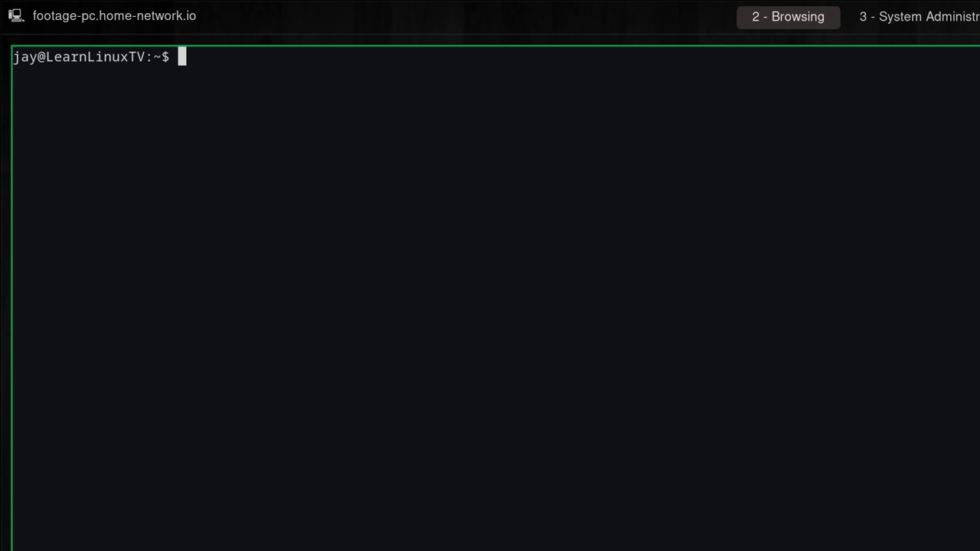
- Open ~/.config/sway/config in nano to review the Sway configuration, and exit without changing it
type("nano")
type("~/.config/swa")
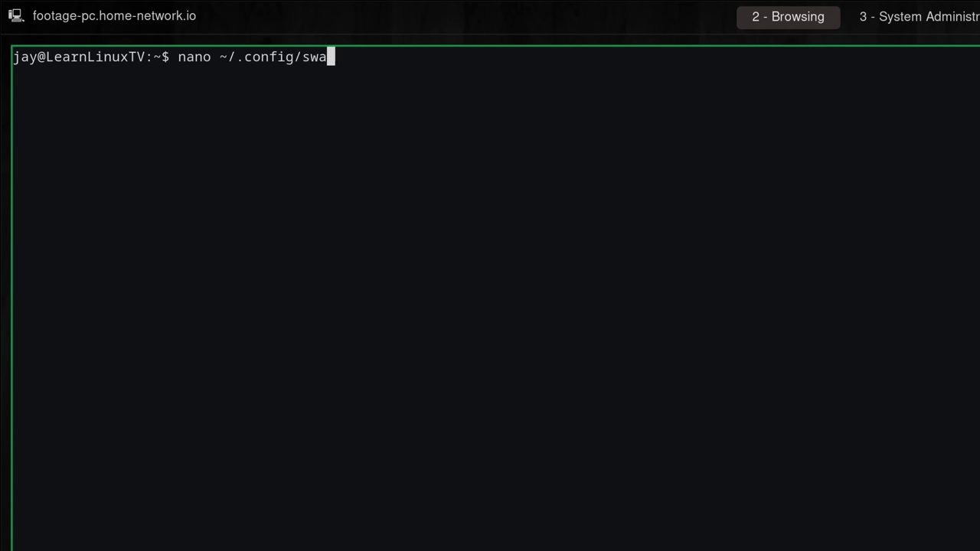
type("y/config")
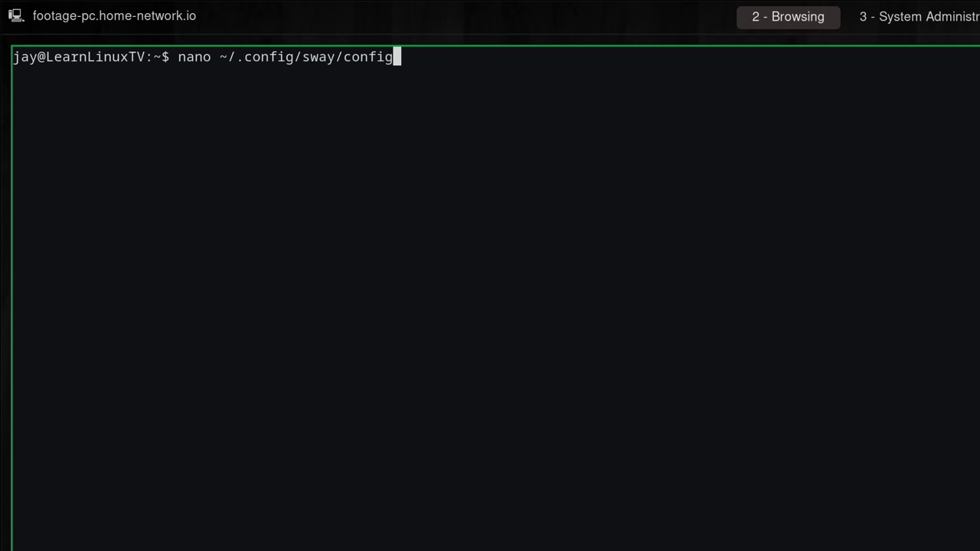
key("Return")
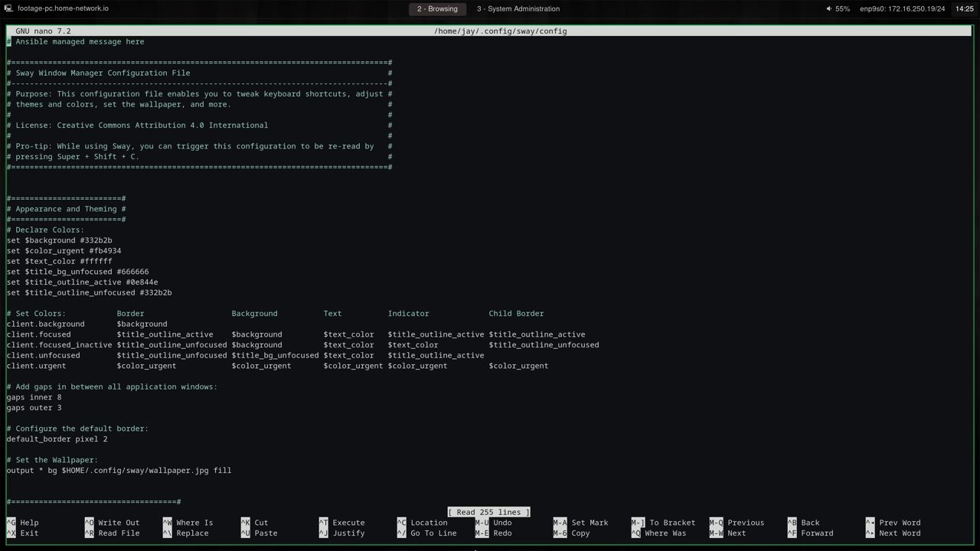
key("ctrl+x")
- Open ~/.config/sway/audio.sh in nano to review the volume script, and exit the editor
key("ctrl+l")
type("nano ~/")
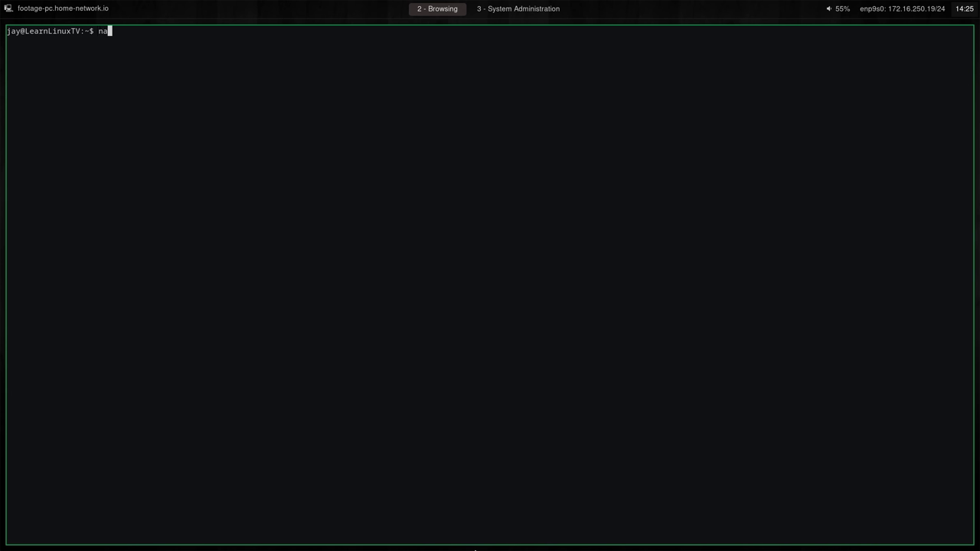
type(".config/sway/audio.sh")
key("Return")
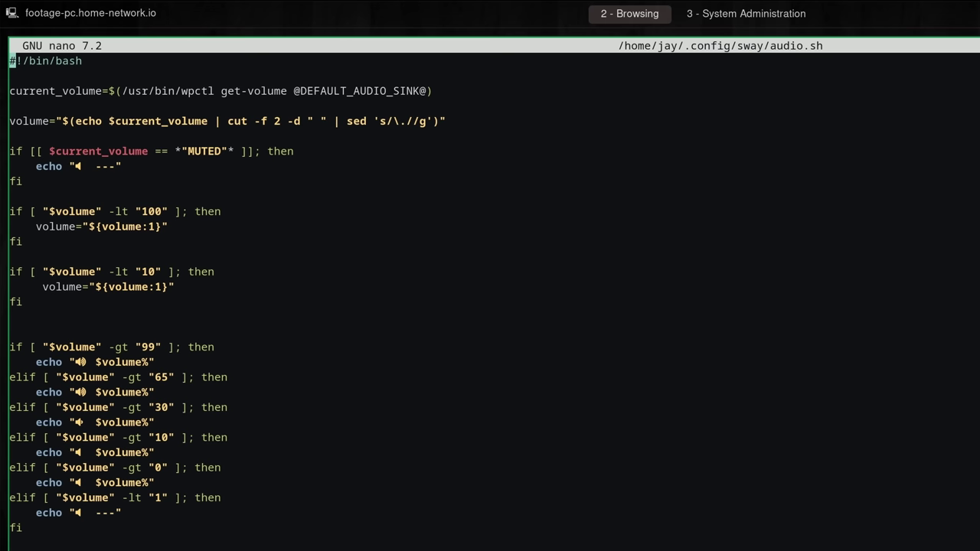
key("ctrl+x")
key("Up")
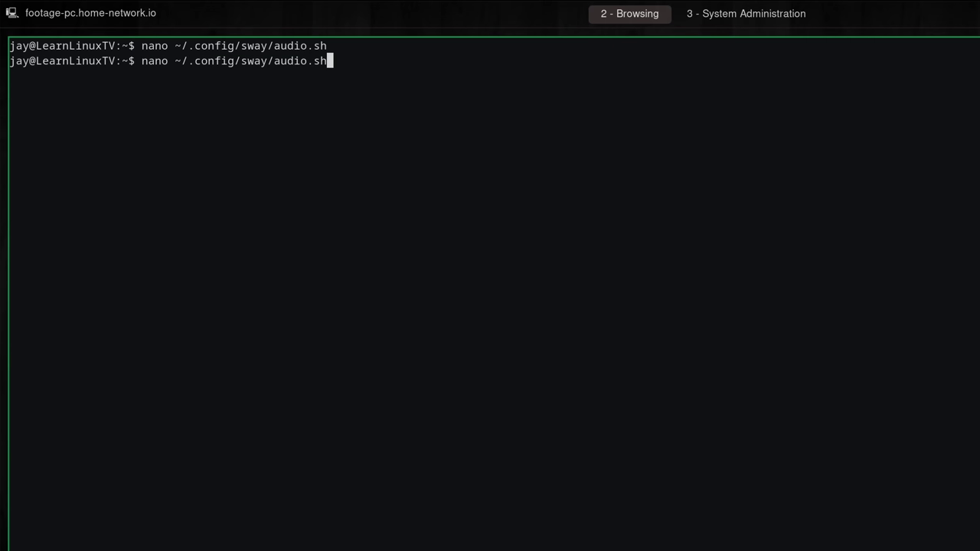
key("Down")
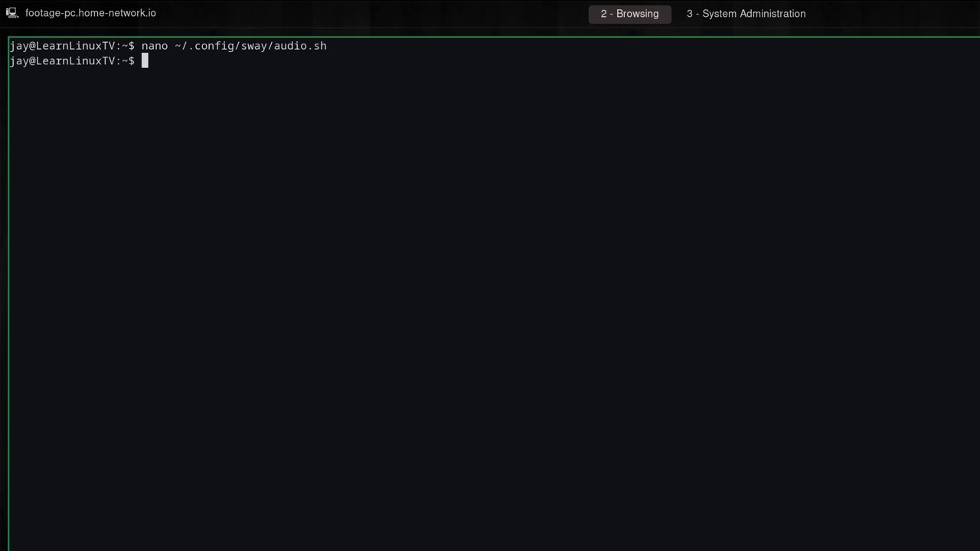
type("chmod +x ~/.config/")
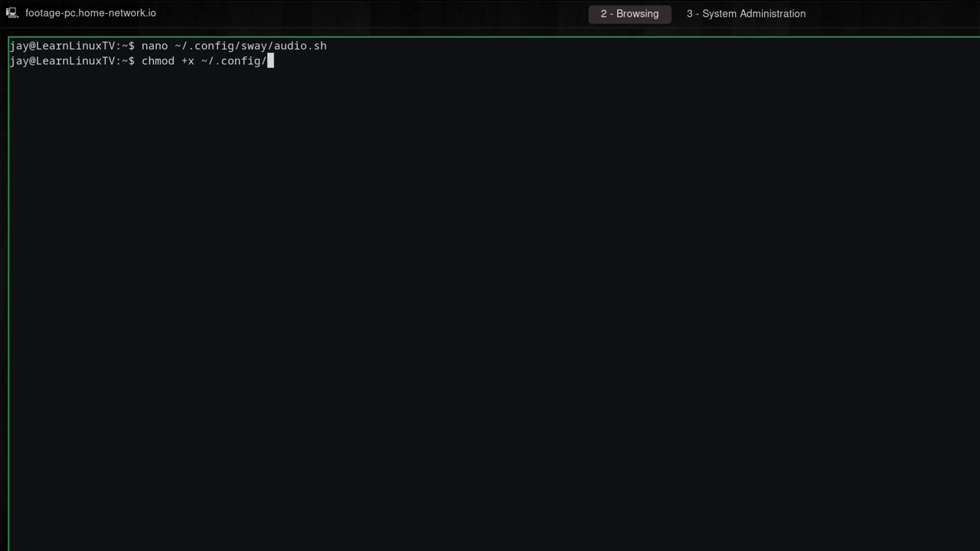
type("sway/audio.s")
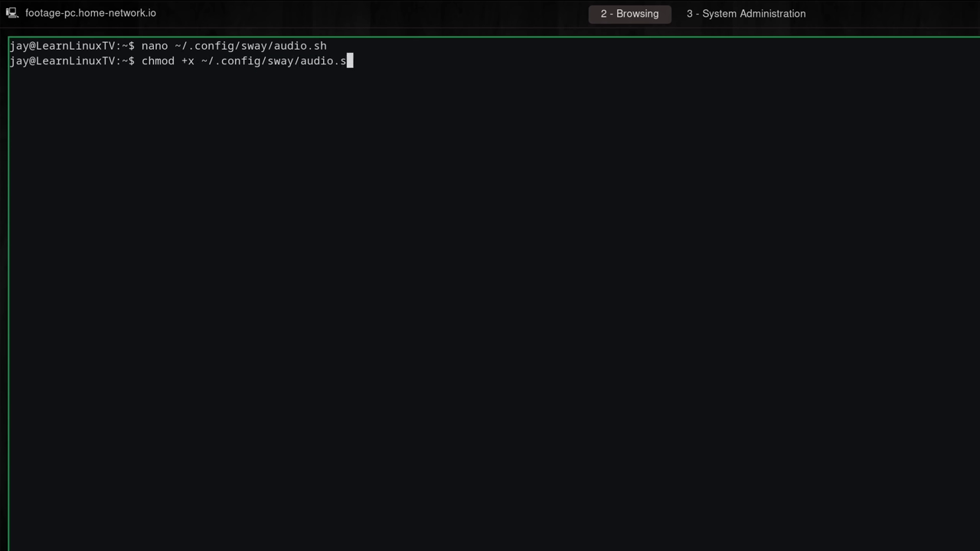
type("h")
key("ctrl+u")
key("ctrl+l")
- Open ~/.config/sway/exit.sh in nano to review the logout confirmation script, and exit the editor
key("Up")
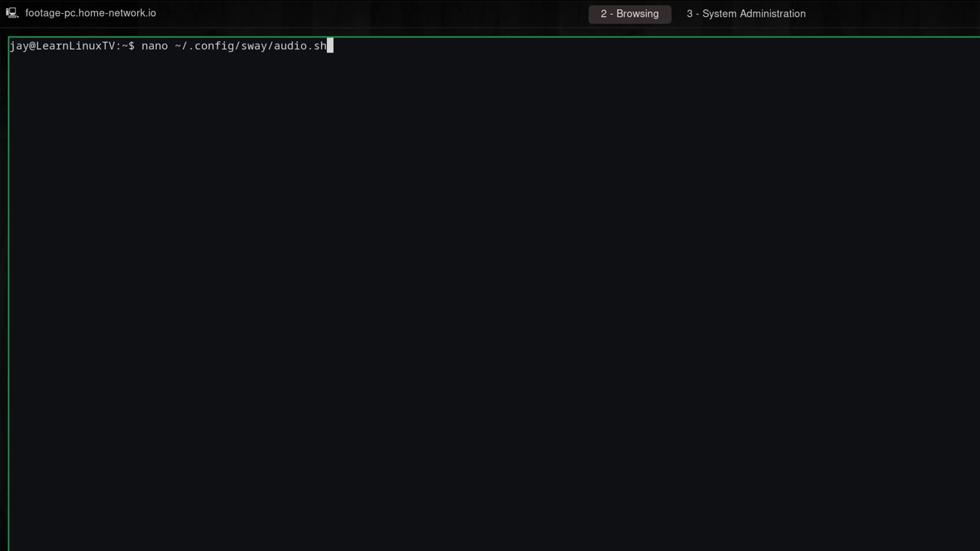
key("BackSpace")
key("BackSpace")
key("BackSpace")
key("BackSpace")
key("BackSpace")
key("BackSpace")
key("BackSpace")
key("BackSpace")
type("exit.sh")
key("Return")
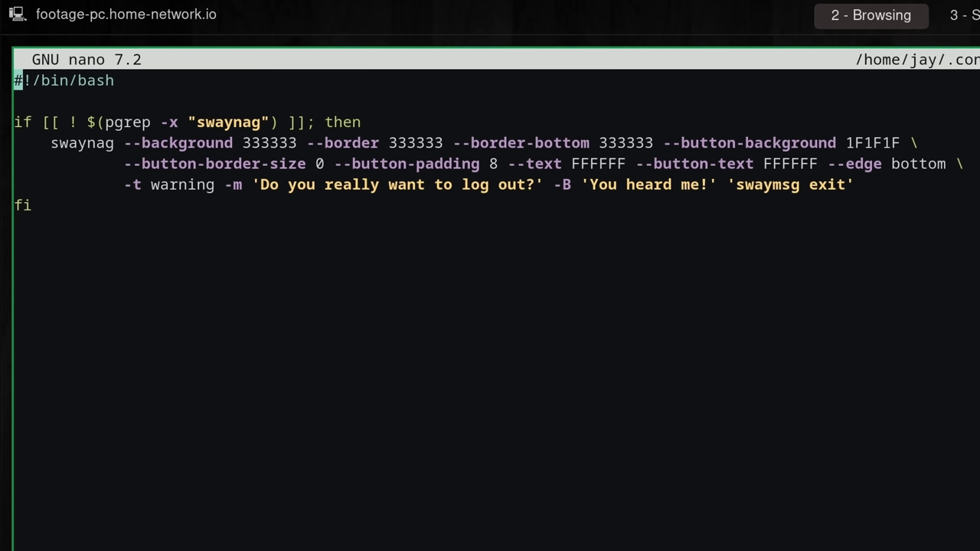
key("ctrl+x")
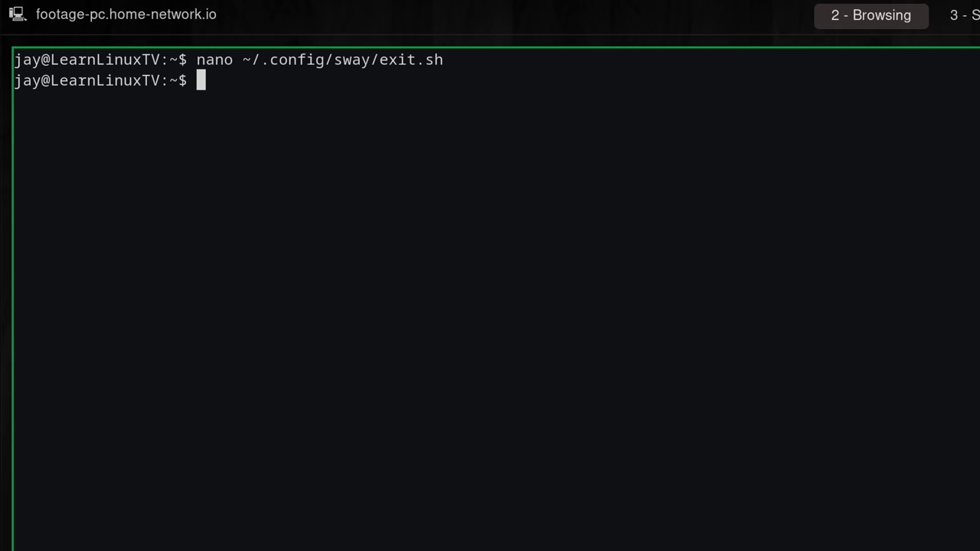
- Open ~/.config/sway/lock_screen.sh in nano to review the screen locking script, and exit the editor
key("ctrl+l")
type("nano ")
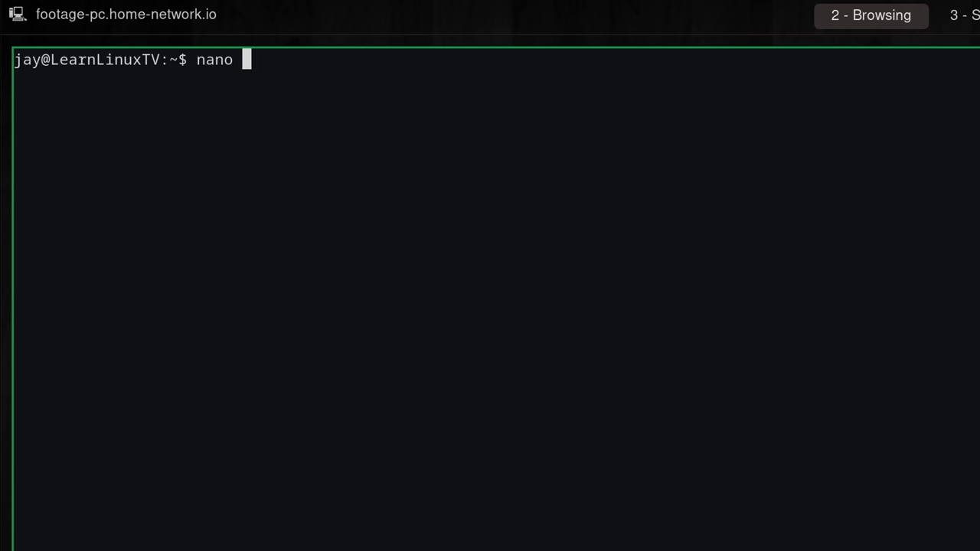
type("~/.config/sway/l")
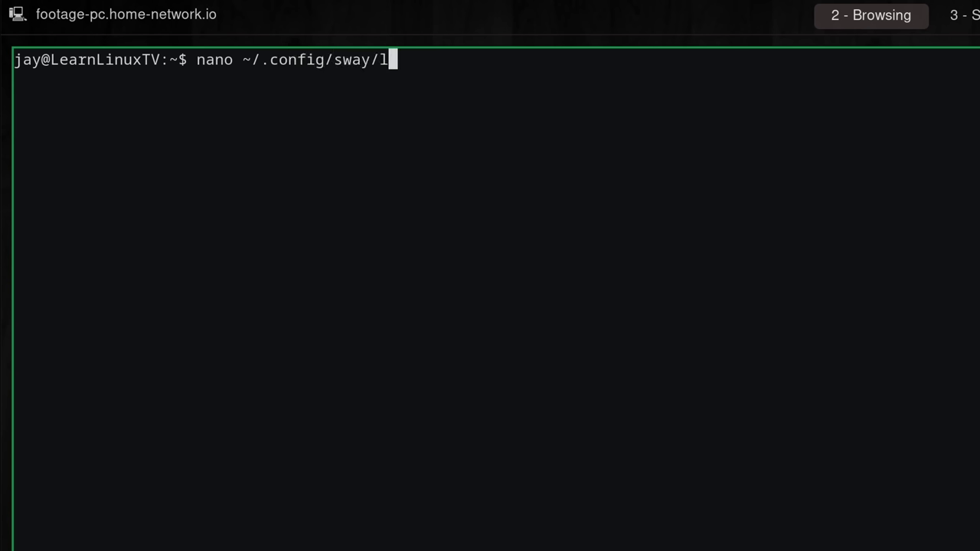
key("Tab")
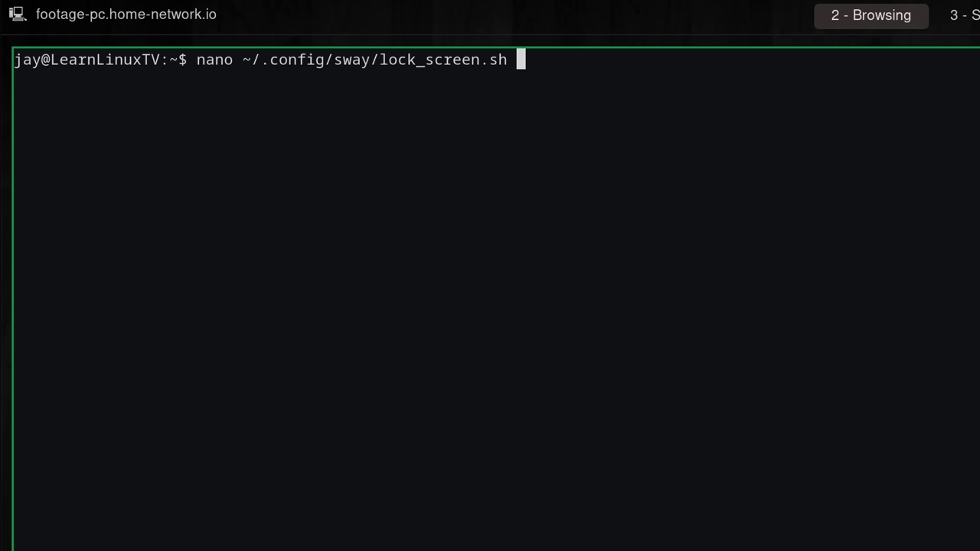
key("Return")
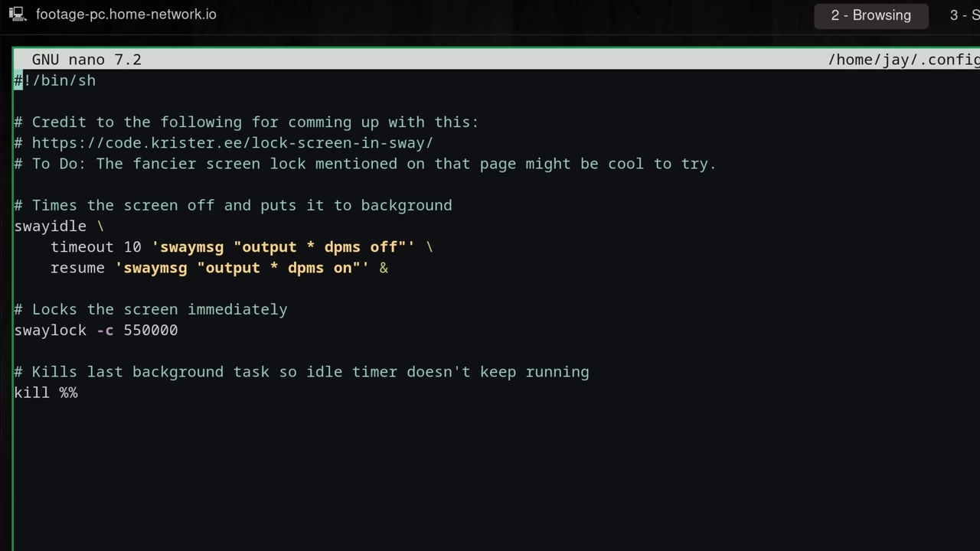
key("ctrl+x")
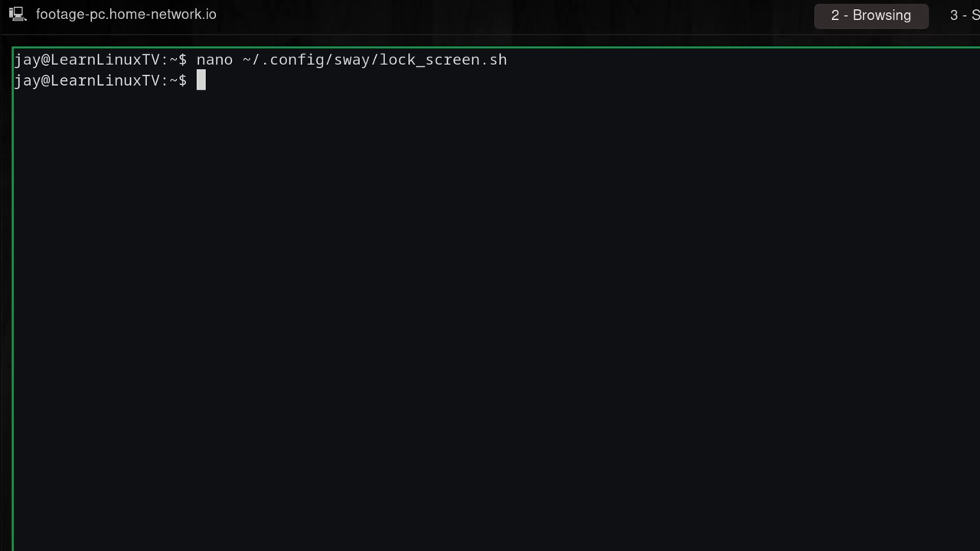
- Clear the terminal and list the contents of the .config/sway directory
key("ctrl+l")
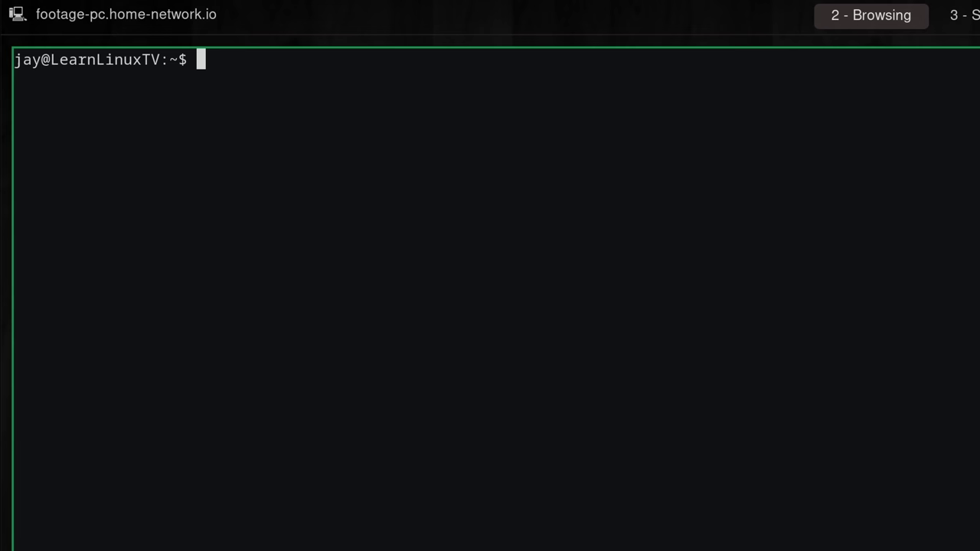
type("ls .config/sway")
key("Return")
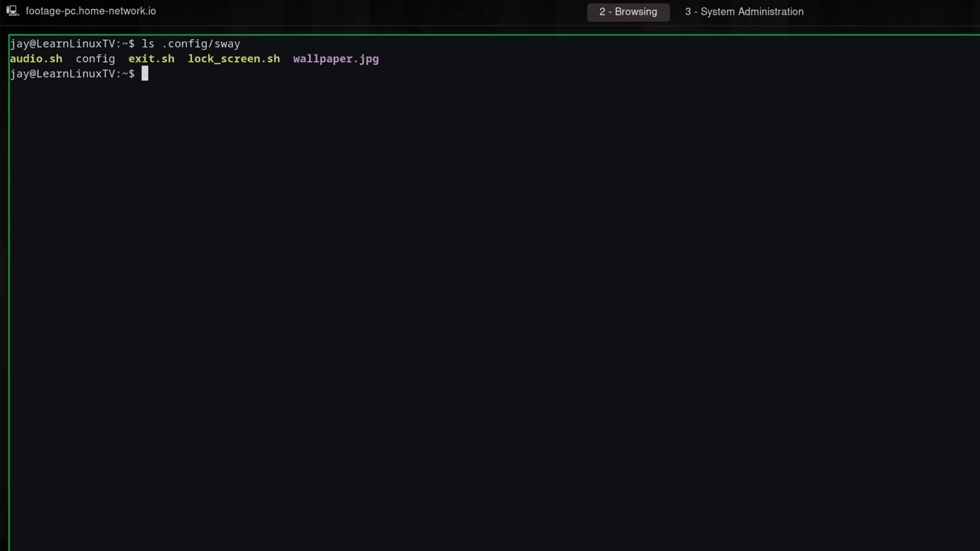
- Return to the Browsing workspace and open ~/.config/waybar/config in nano to review the Waybar configuration, exiting the editor when done
key("super+1")
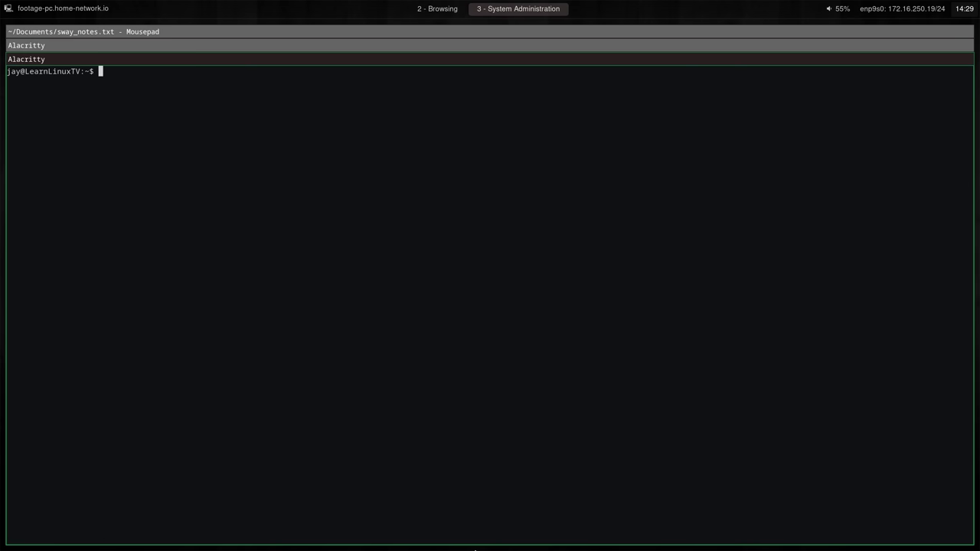
key("super+2")
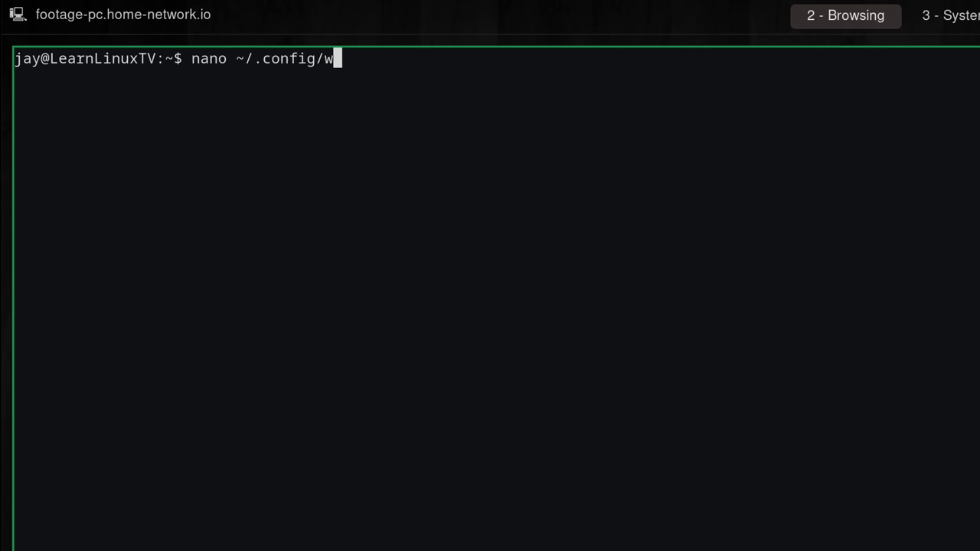
type("ig")
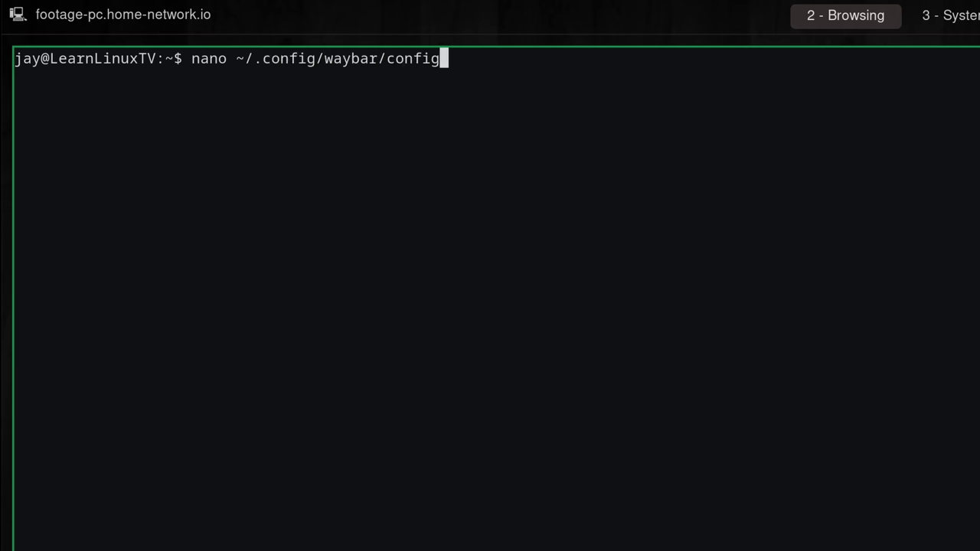
key("Return")
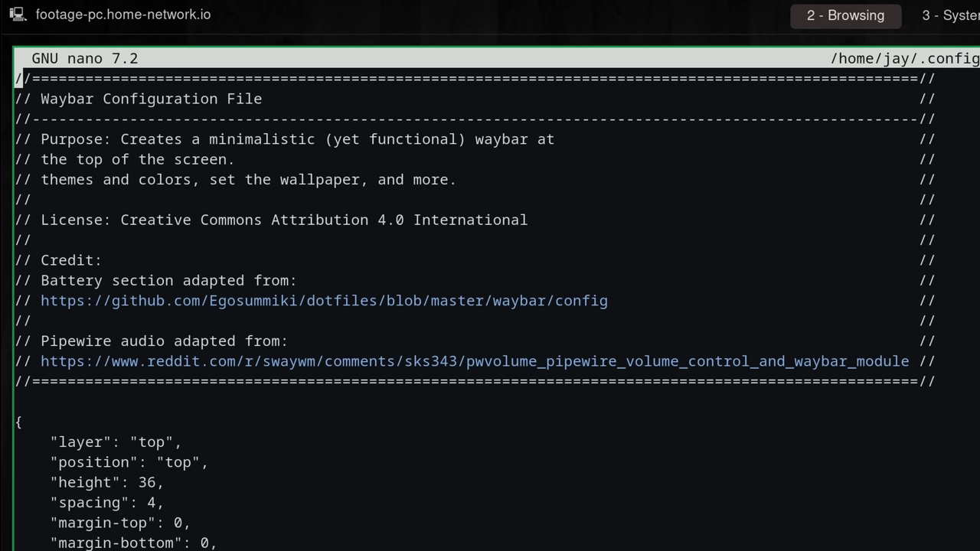
key("ctrl+x")
- Clear the terminal, open ~/.config/waybar/style.css in nano to review the bar's font and battery styling, and exit the editor
key("ctrl+l")
key("Up")
key("BackSpace")
key("BackSpace")
key("BackSpace")
key("BackSpace")
key("BackSpace")
key("BackSpace")
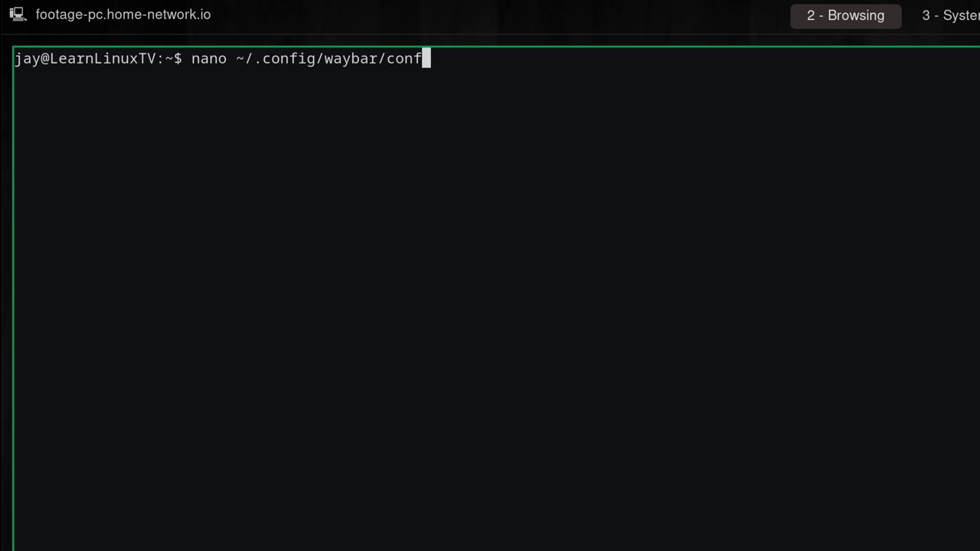
type("style.css")
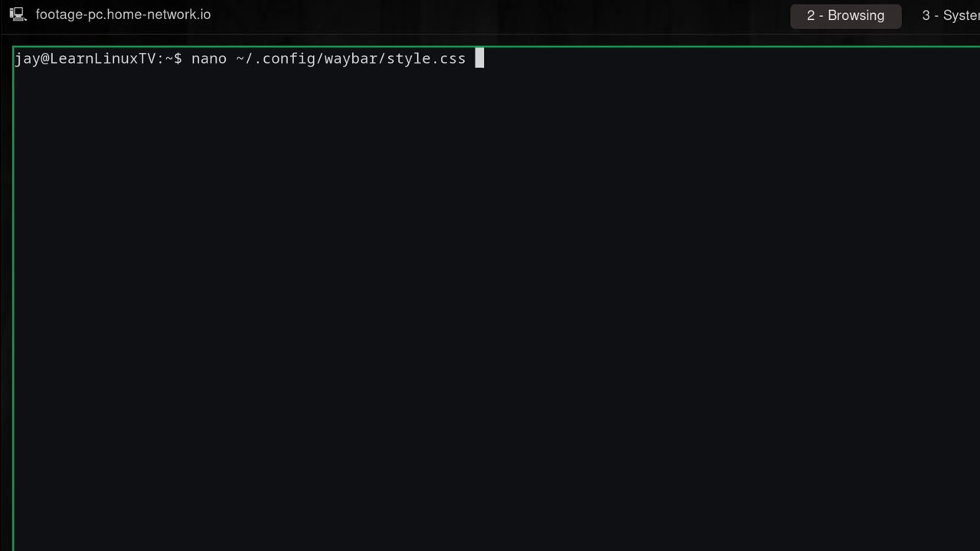
key("Return")
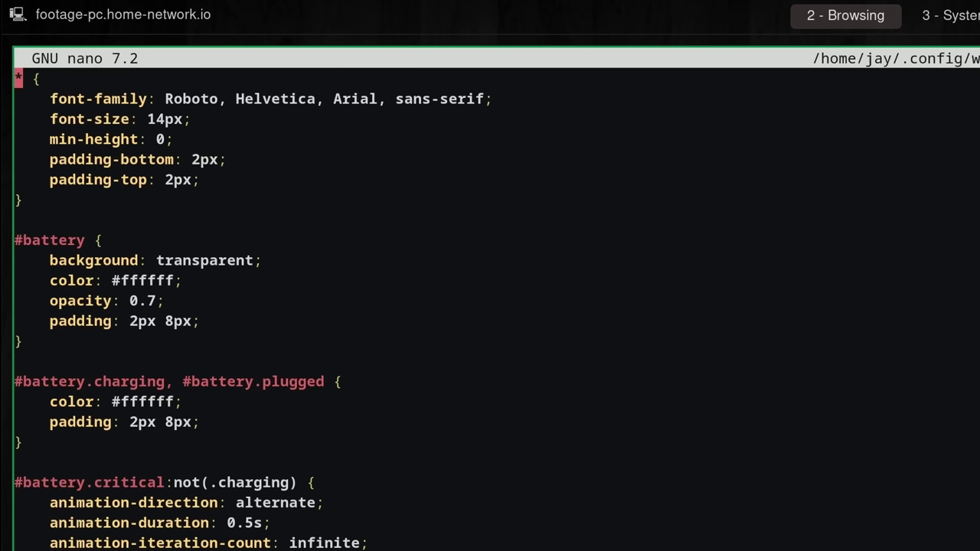
key("Down")
key("Down")
key("Down")
key("Down")
key("Down")
key("Down")
key("Down")
key("Down")
key("Down")
key("Down")
key("Down")
key("Down")
key("Down")
key("Down")
key("Down")
key("Down")
key("Down")
key("Down")
key("Down")
key("Down")
key("Down")
key("Down")
key("Down")
key("Down")
key("Down")
key("Down")
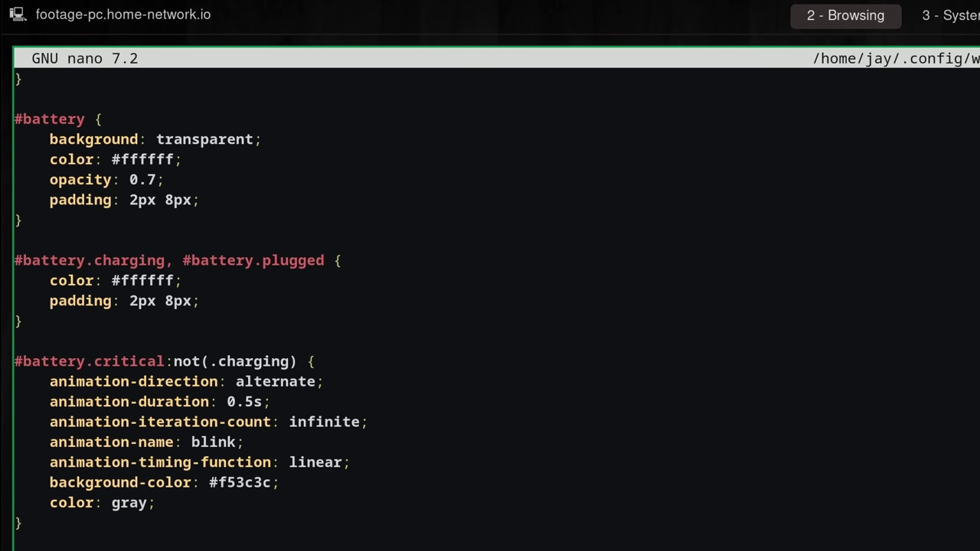
key("ctrl+x")
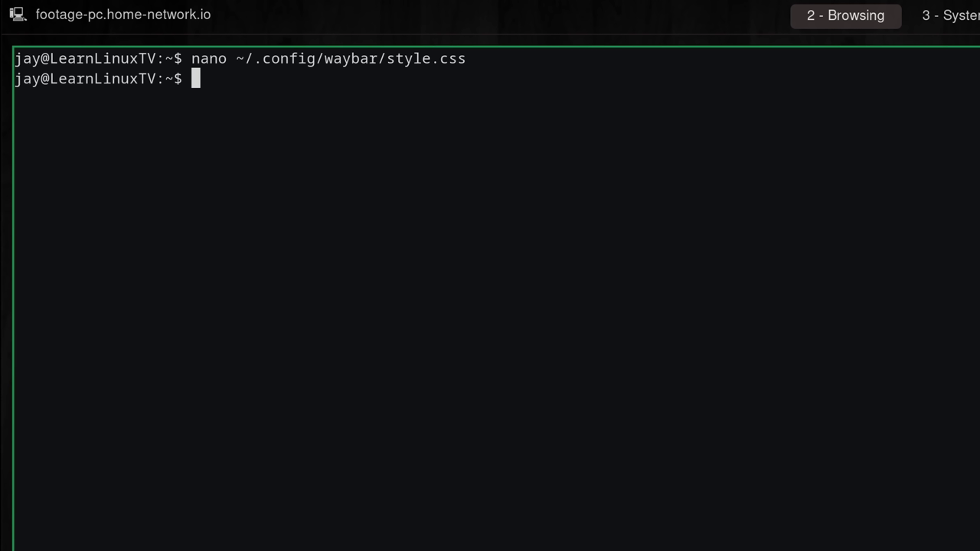
- Clear the terminal, open ~/.config/wofi/config in nano to review the Wofi launcher settings, and exit the editor
key("ctrl+l")
type("nano")
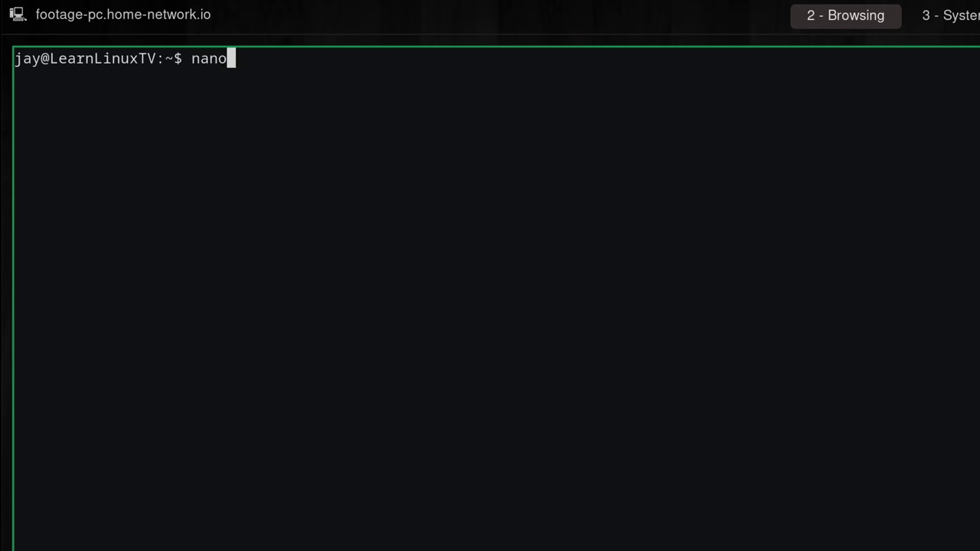
type(" ~/.config/wofi/config")
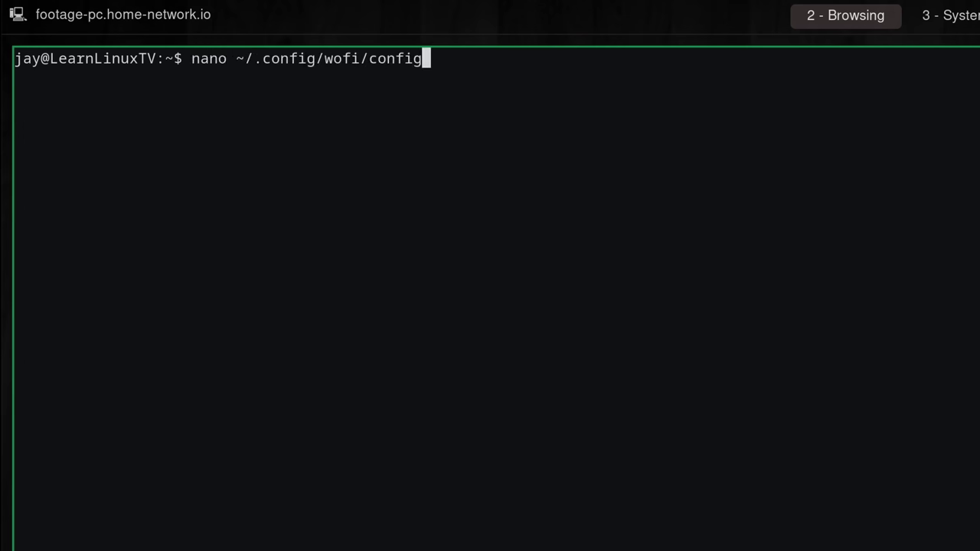
key("Return")
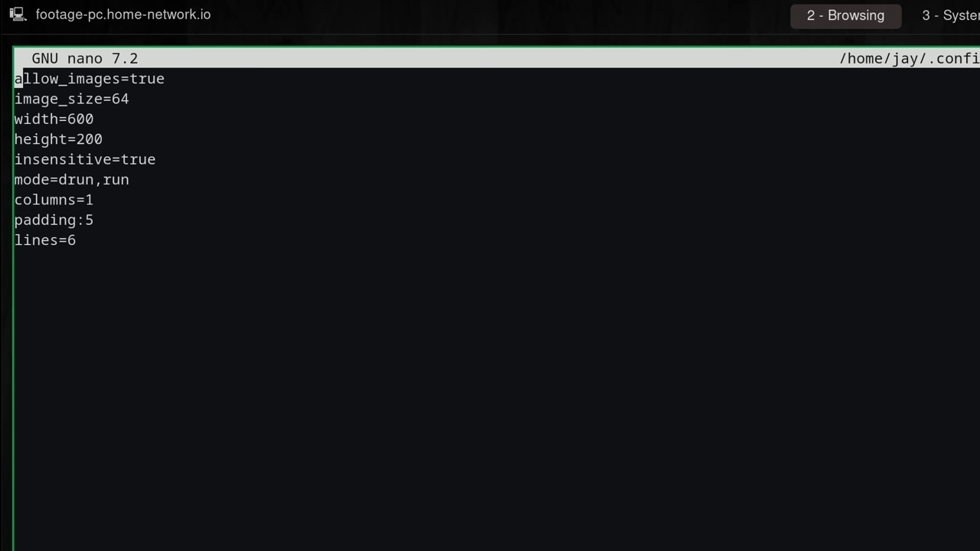
key("ctrl+x")
- Open ~/.config/wofi/style.css in nano to review the launcher styling, exit the editor, and clear the terminal
key("Up")
key("BackSpace")
key("BackSpace")
key("BackSpace")
key("BackSpace")
key("BackSpace")
key("BackSpace")
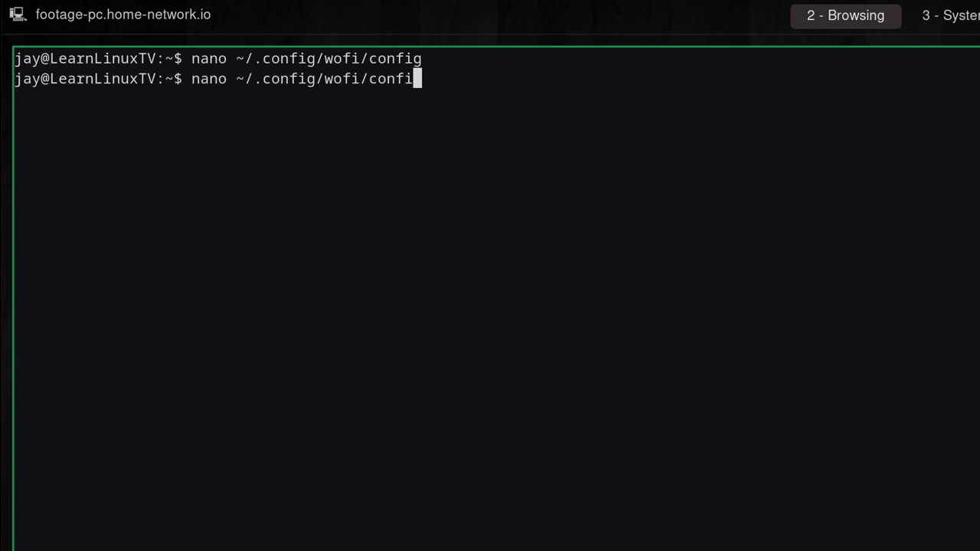
type("st")
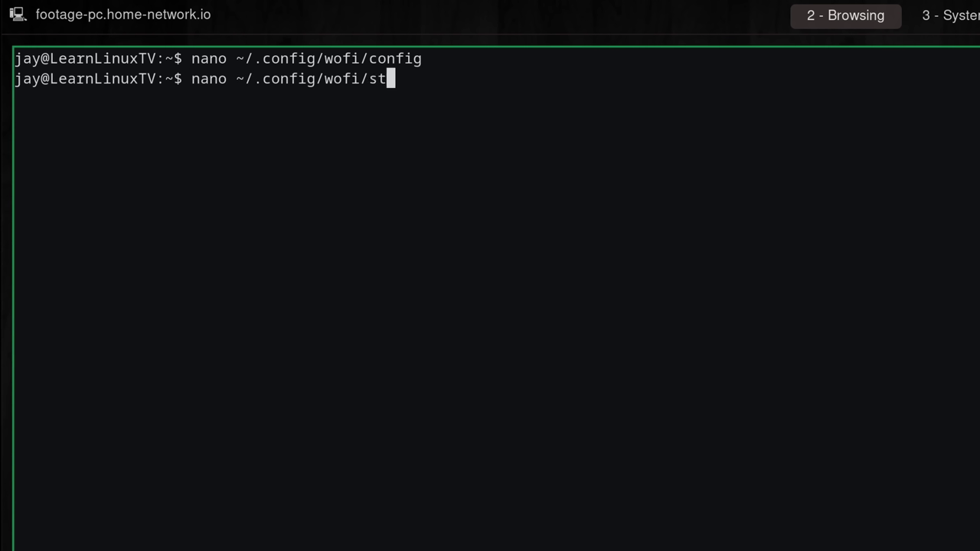
key("Tab")
key("Return")
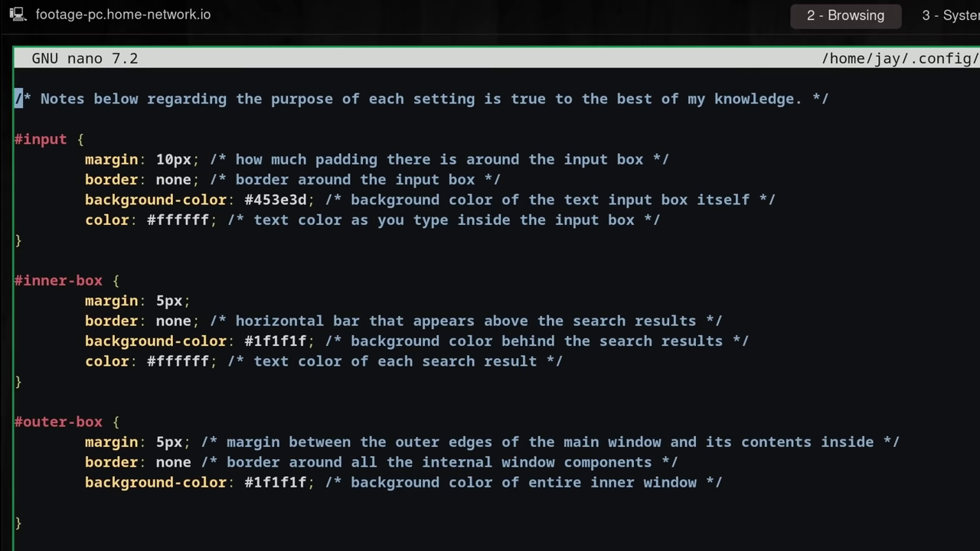
scroll(491, 307, "down", 1)
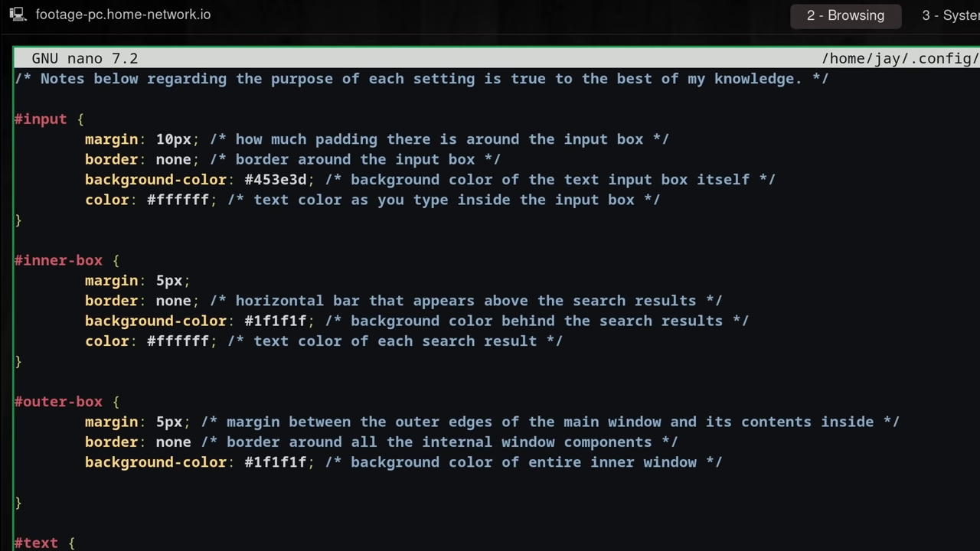
key("ctrl+x")
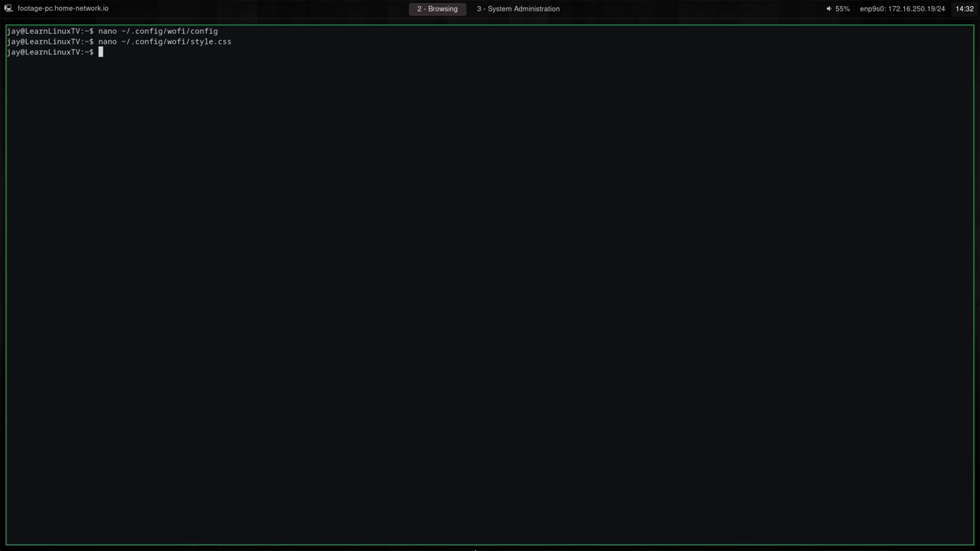
key("ctrl+l")
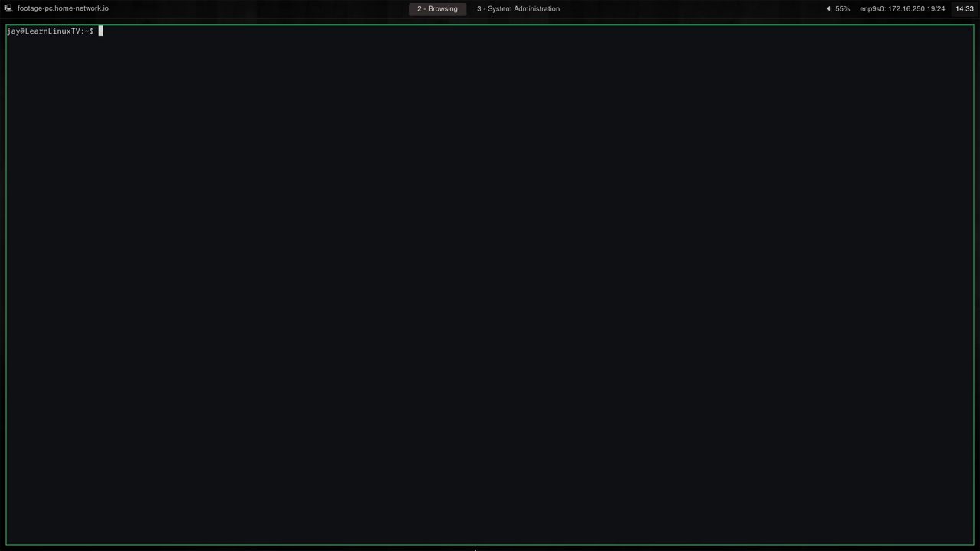
- Open a second terminal beside the first and start the Text Editor through the Wofi application launcher
key("super+Return")
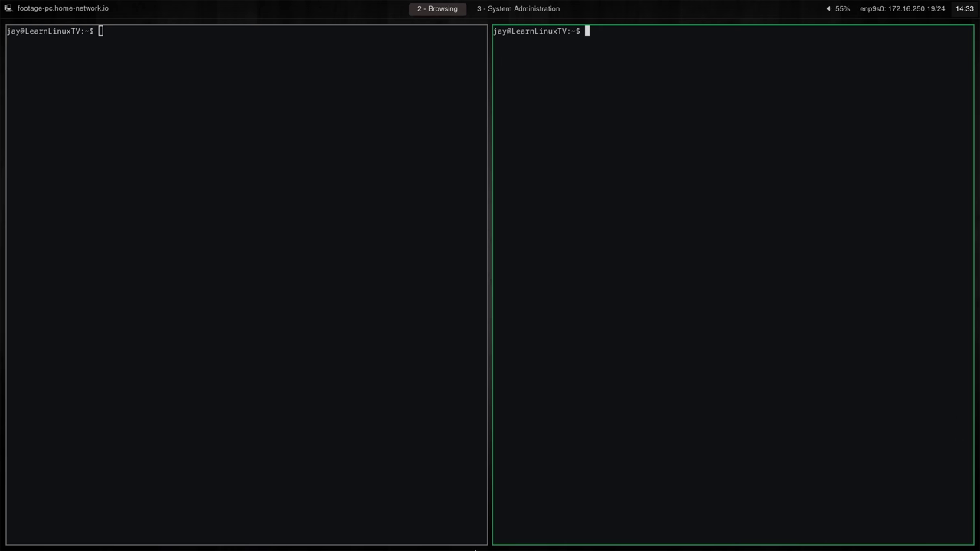
key("super+d")
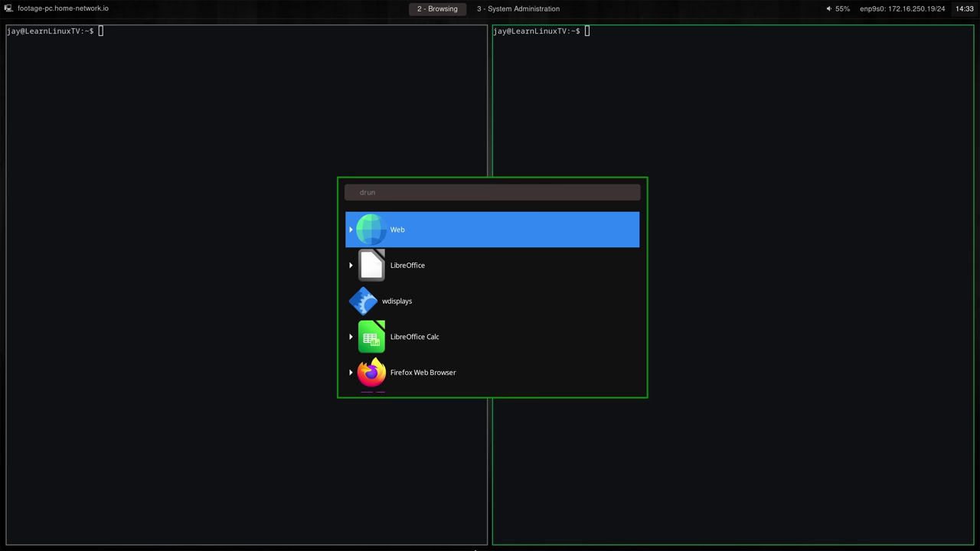
type("text")
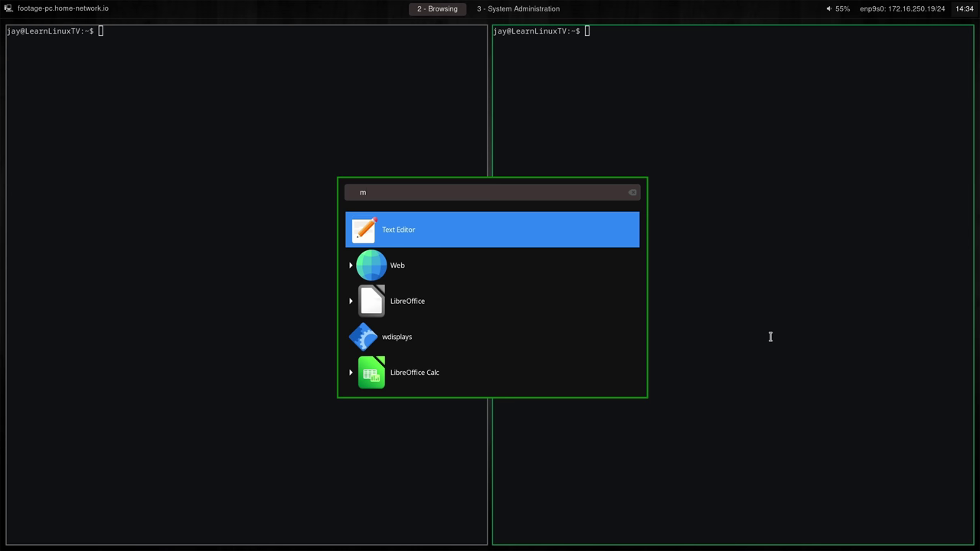
key("Return")
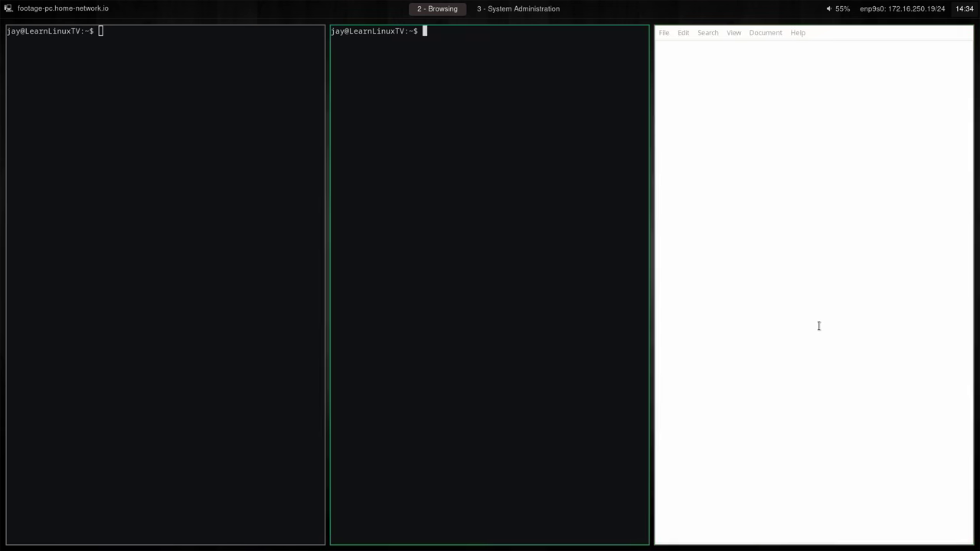
- Shift focus between the tiled windows, stack them, and move the focused terminal out to the right of the stack and back in
key("super+Left")
key("super+Right")
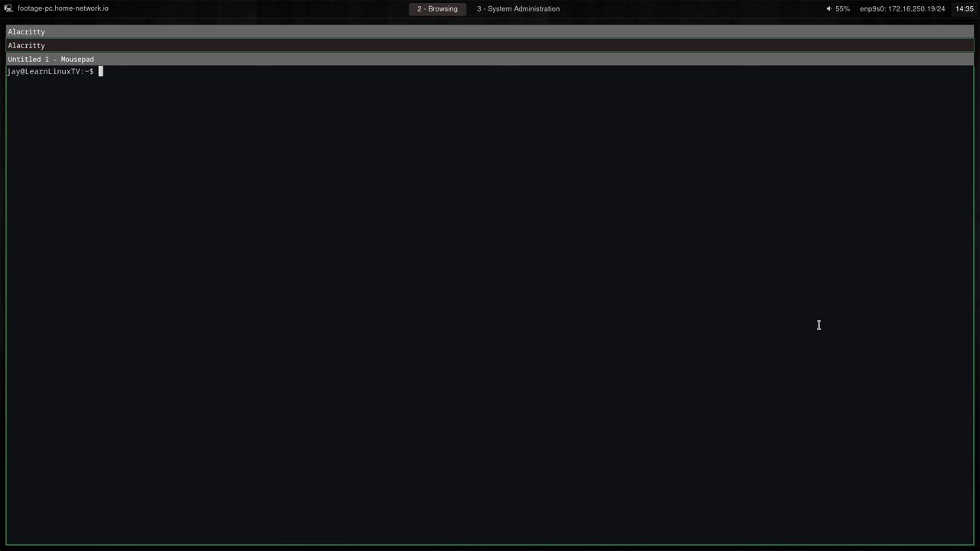
key("super+shift+Right")
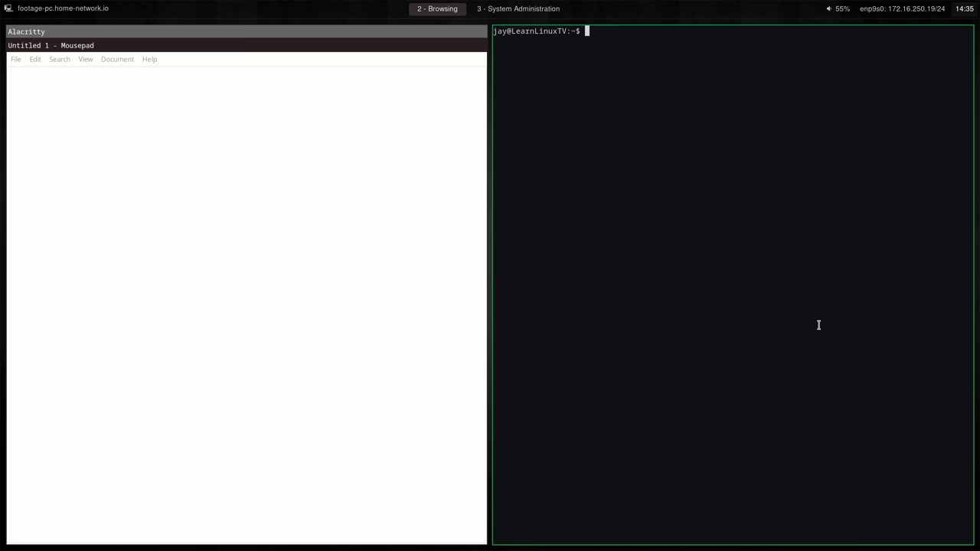
key("super+shift+Left")
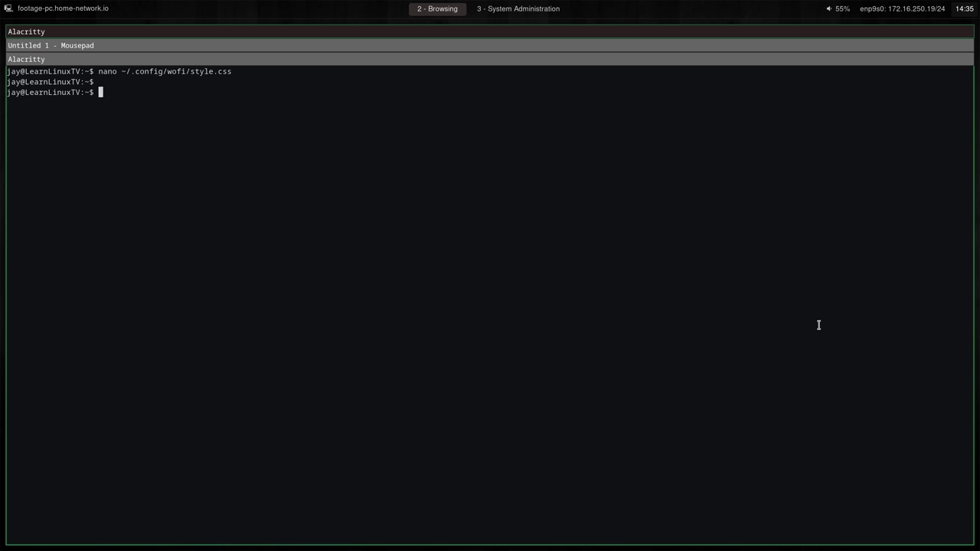
- Move focus down through the stacked windows to the last terminal, and visit the empty Communication workspace before returning to Browsing
key("super+Down")
key("super+Down")
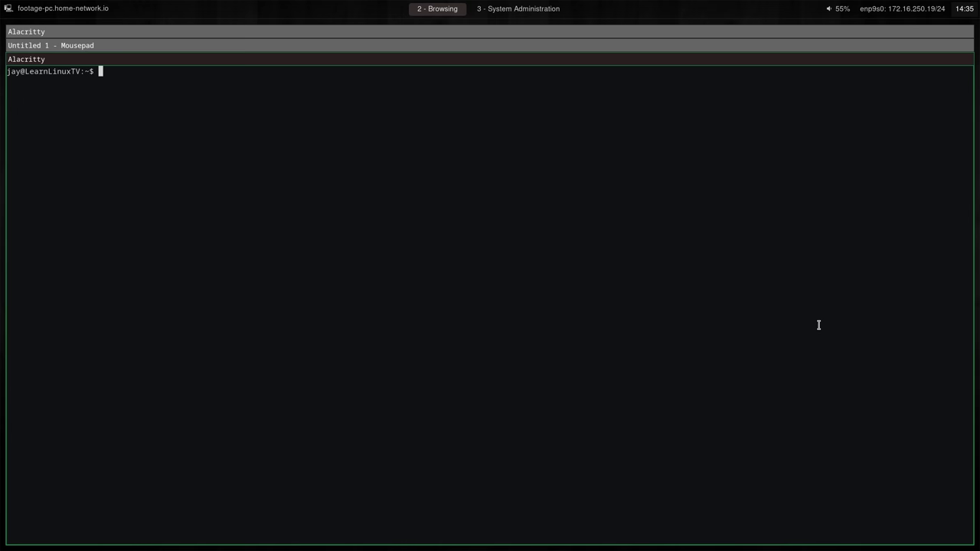
key("super+1")
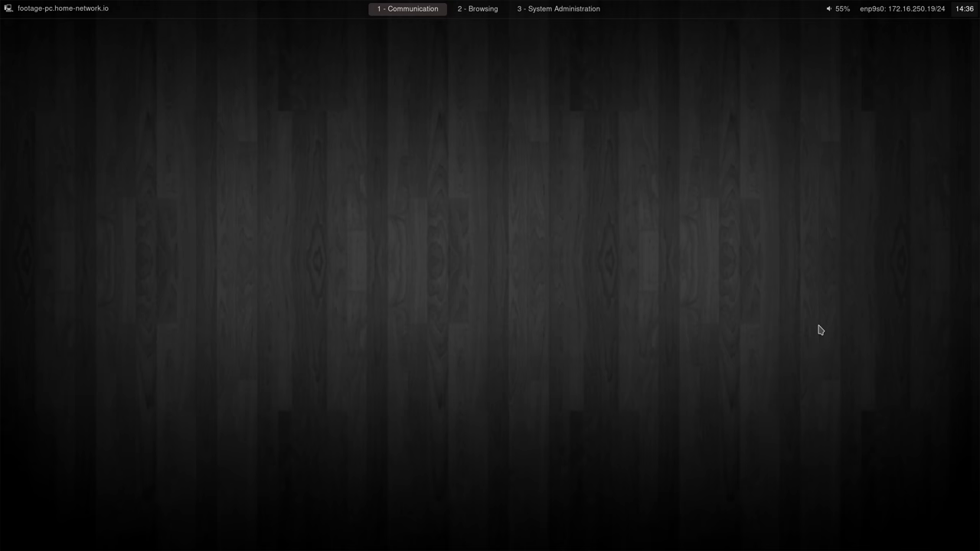
key("super+2")
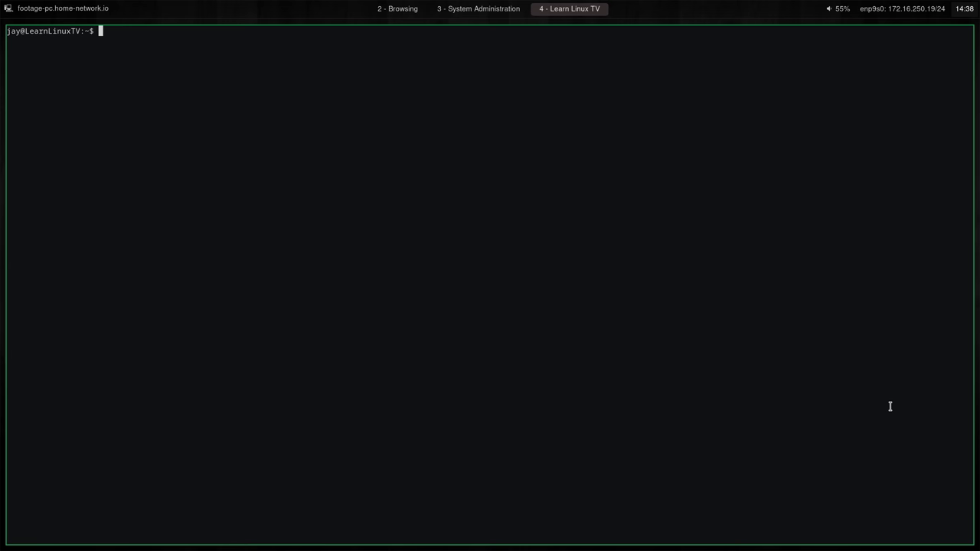
- Open and close a second terminal on the Learn Linux TV workspace, and bring up and dismiss the logout confirmation
key("super+Return")
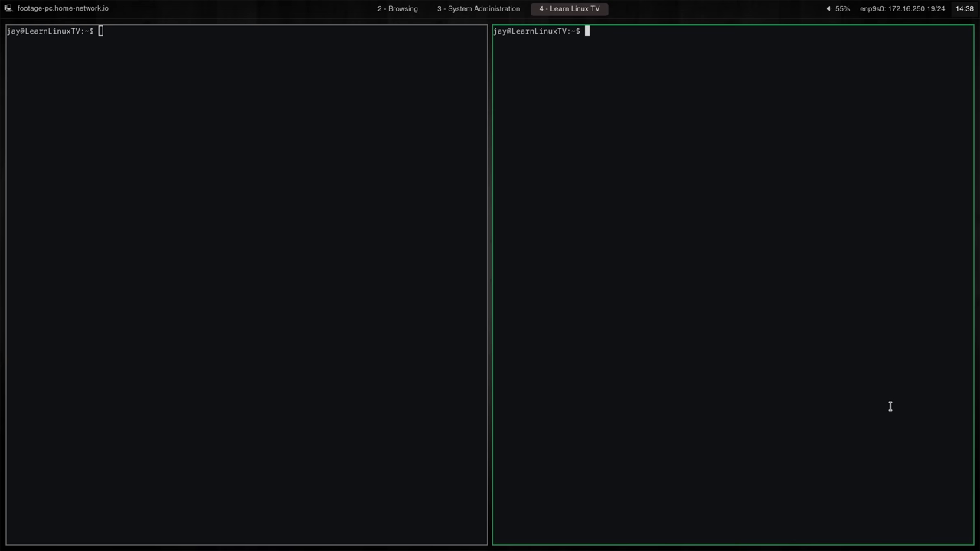
key("super+shift+q")
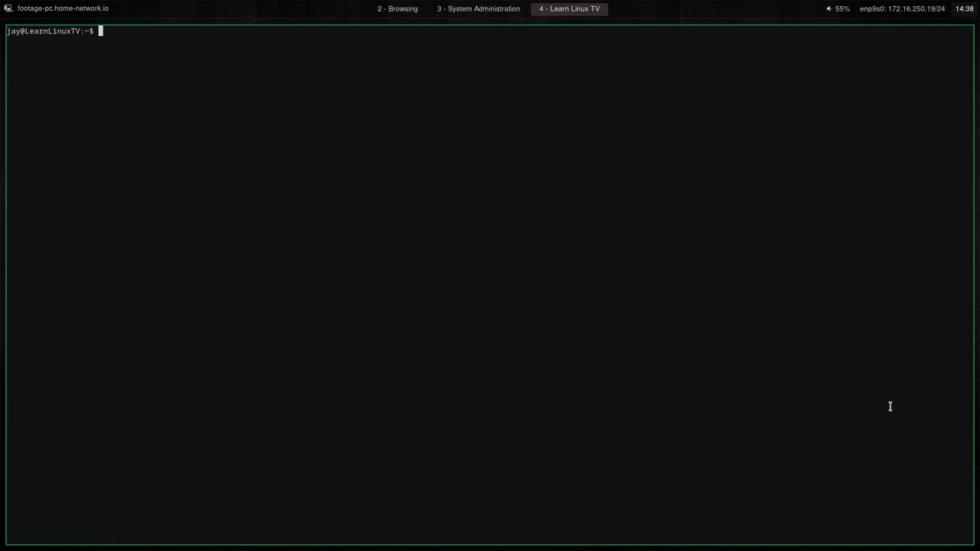
key("super+shift+e")
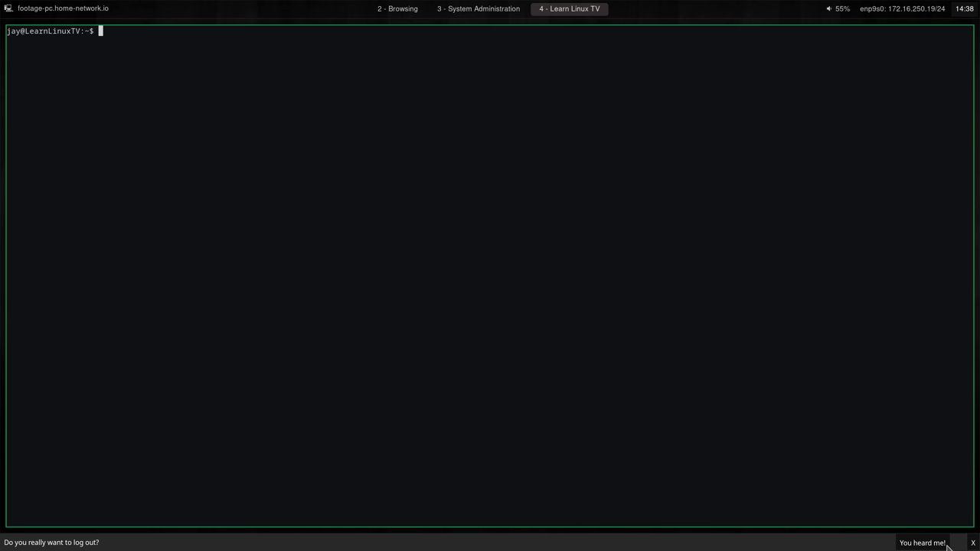
left_click(972, 543)
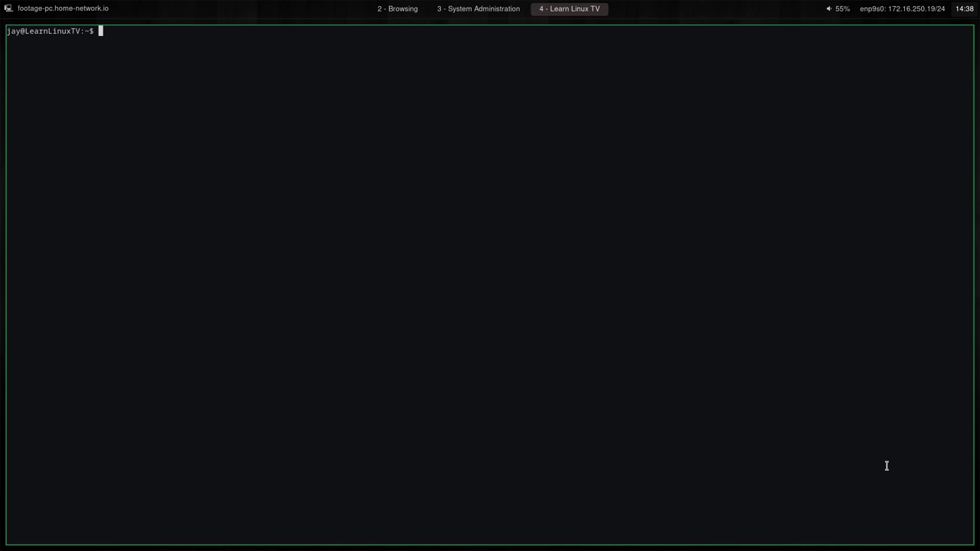